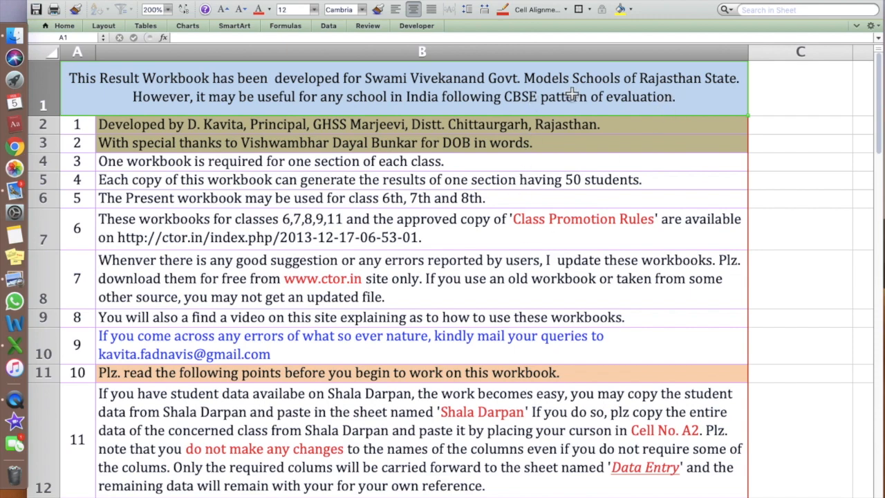
# Read through the opening sheet's notes about workbook updates and the explanatory video
pyautogui.scroll(-10, 538, 226)
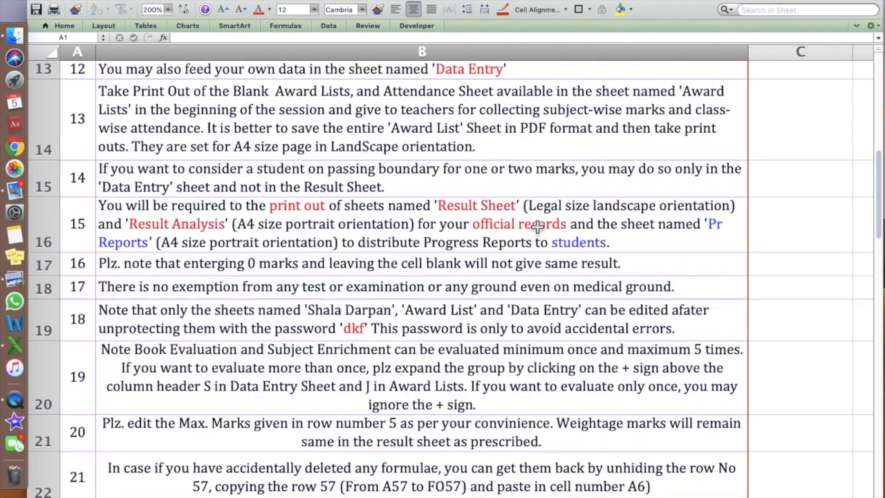
pyautogui.scroll(-5, 538, 226)
pyautogui.scroll(15, 537, 226)
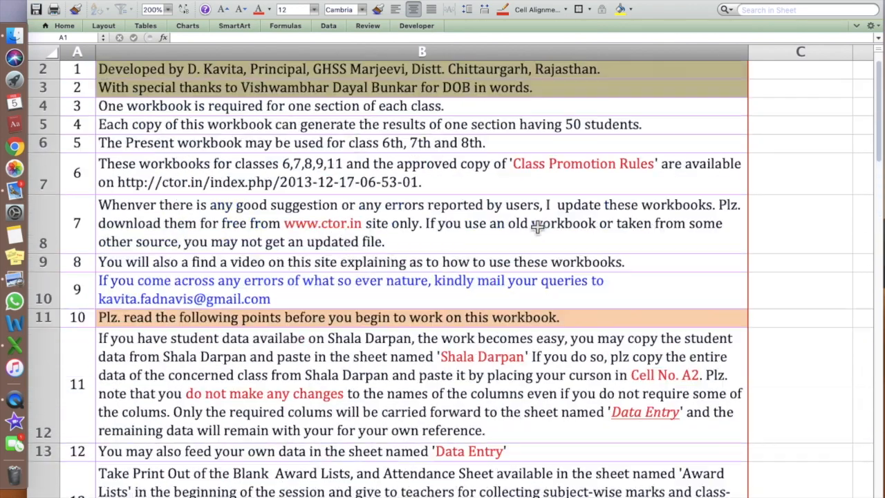
pyautogui.scroll(1, 538, 226)
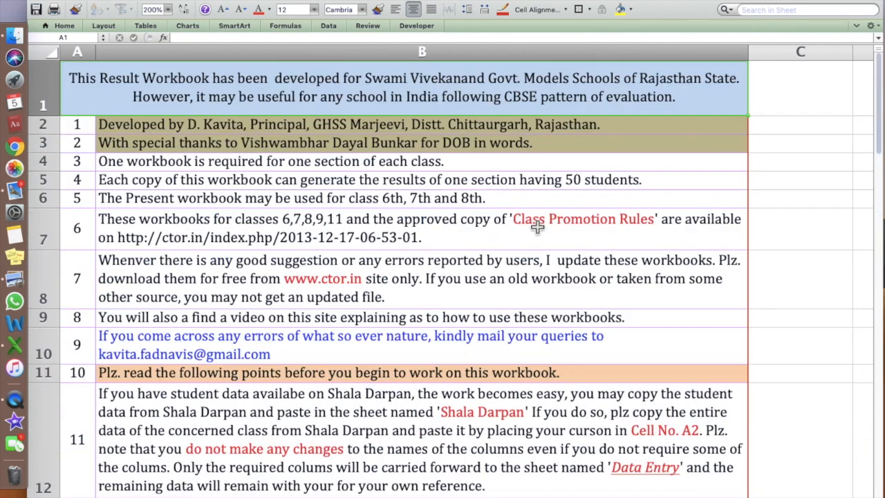
pyautogui.click(490, 276)
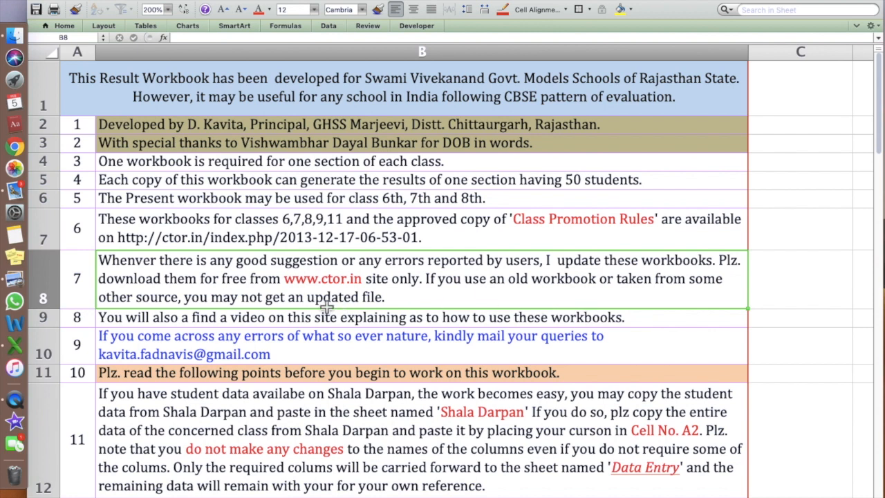
pyautogui.click(390, 321)
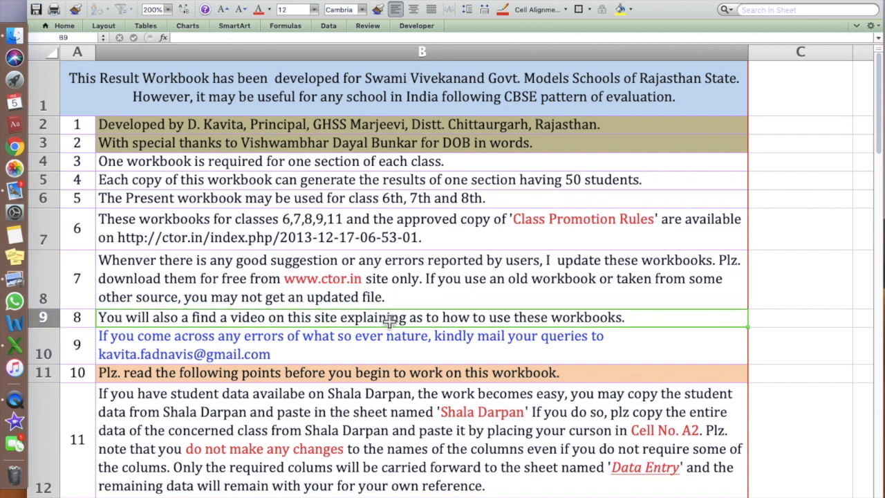
pyautogui.scroll(-10, 390, 323)
pyautogui.scroll(5, 390, 322)
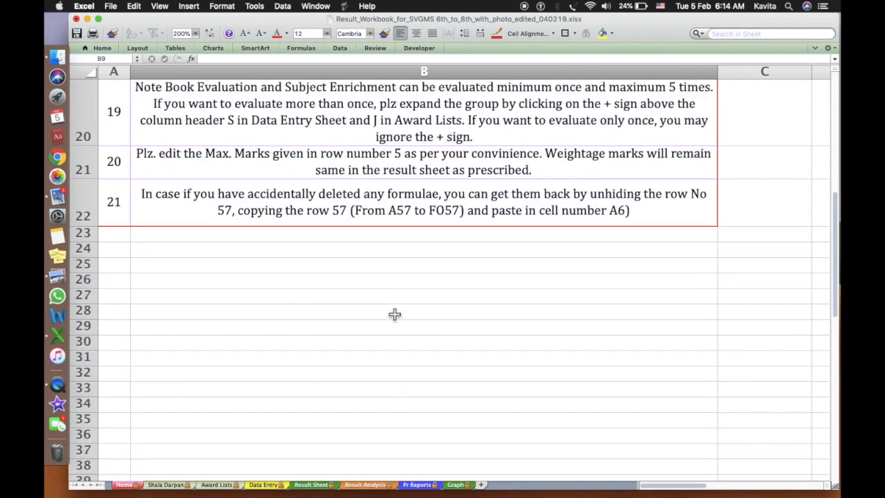
pyautogui.scroll(8, 394, 315)
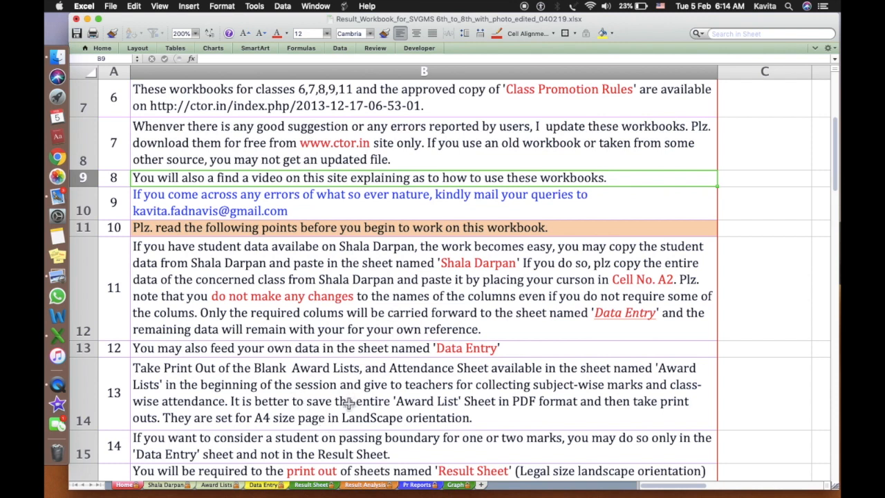
# Switch to the Data Entry sheet and unprotect it by entering the sheet password
pyautogui.click(265, 485)
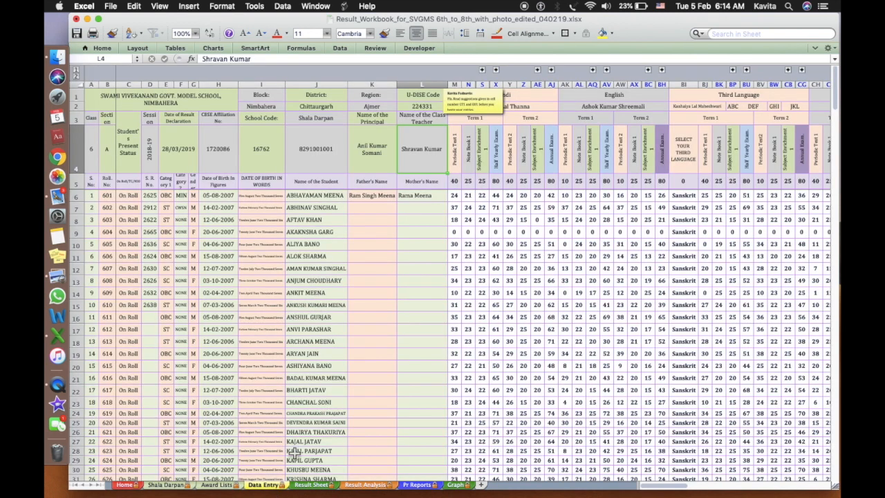
pyautogui.rightClick(274, 488)
pyautogui.click(309, 447)
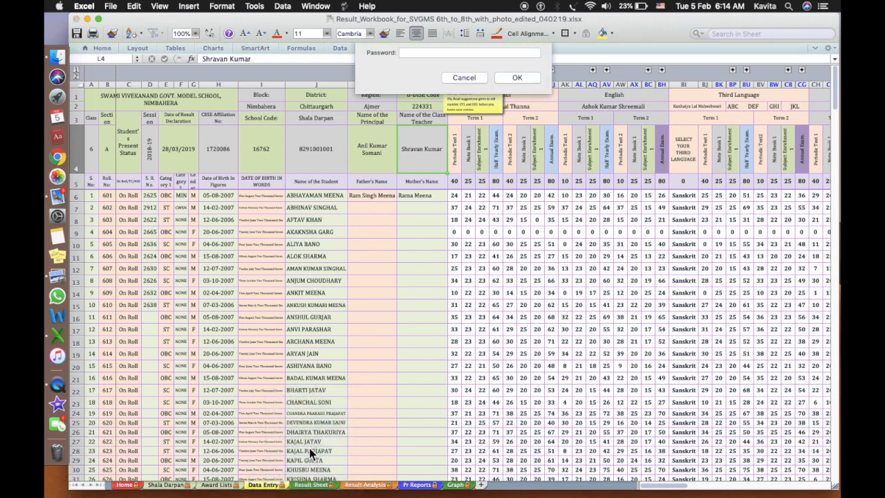
pyautogui.write('123')
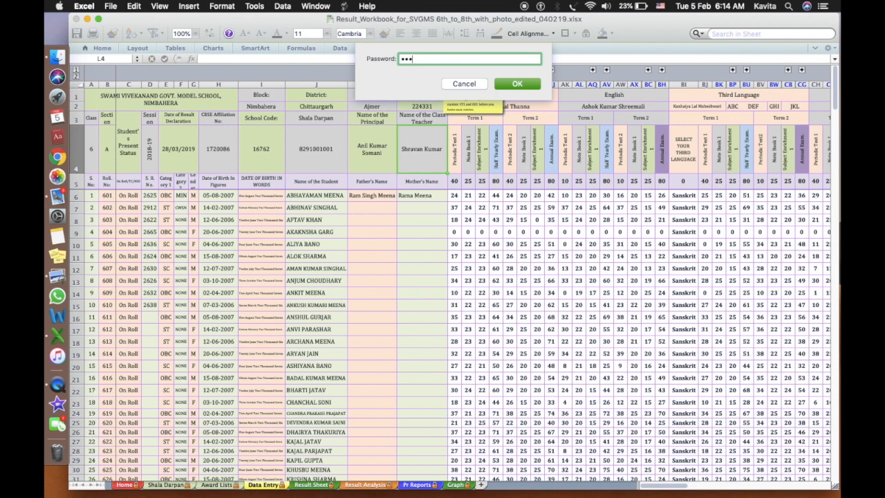
pyautogui.click(517, 83)
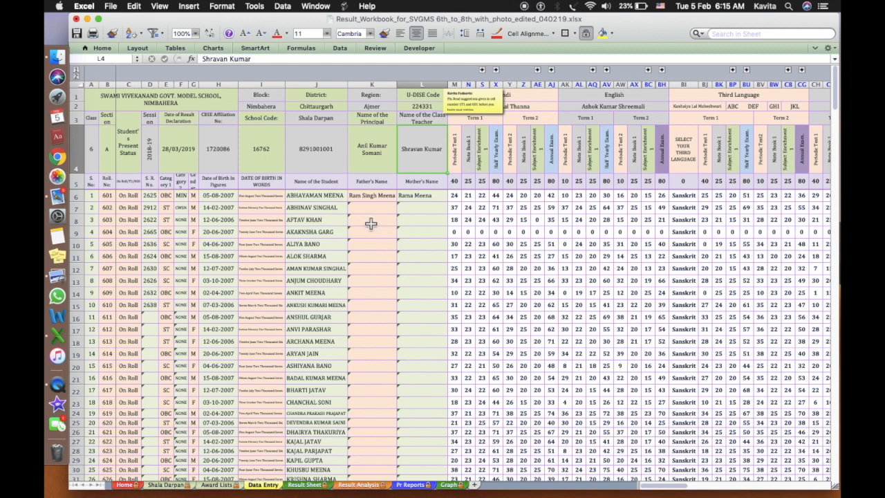
pyautogui.click(105, 97)
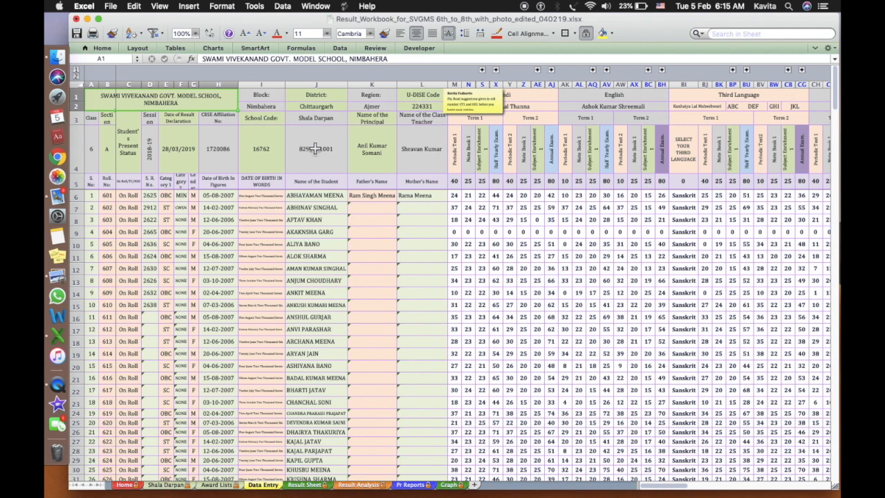
pyautogui.click(316, 149)
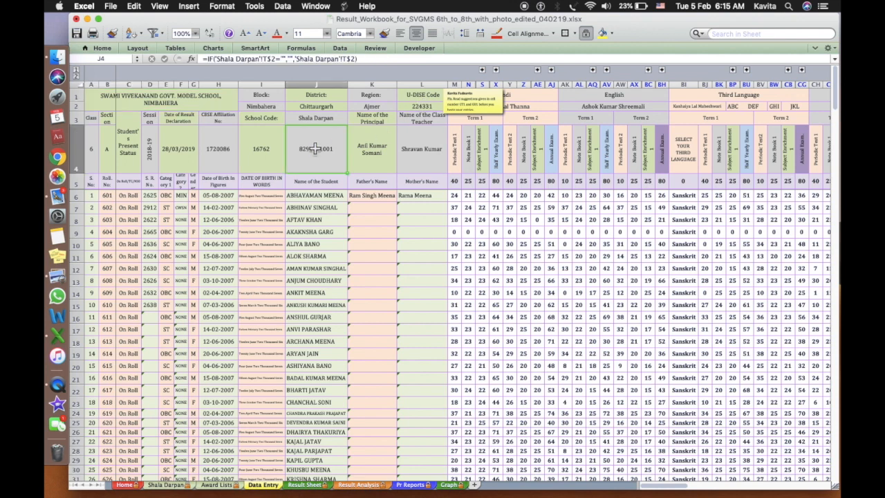
pyautogui.click(247, 164)
pyautogui.click(216, 161)
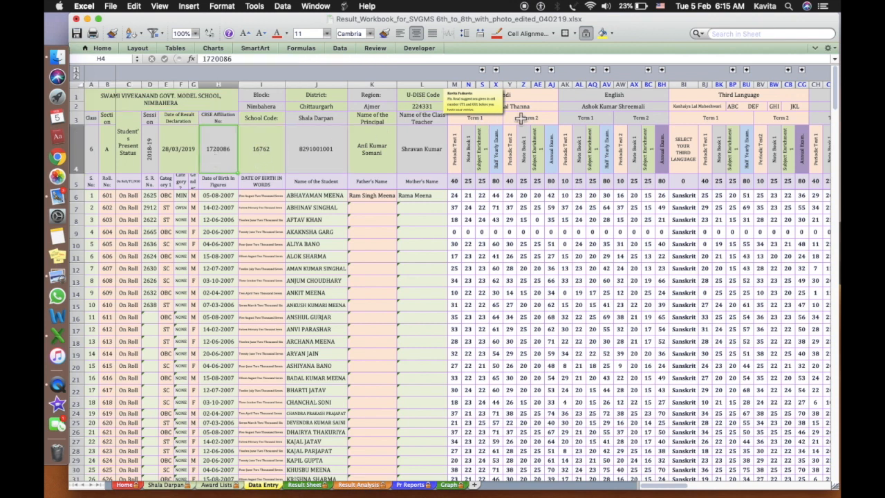
pyautogui.click(554, 99)
pyautogui.hscroll(5, 553, 100)
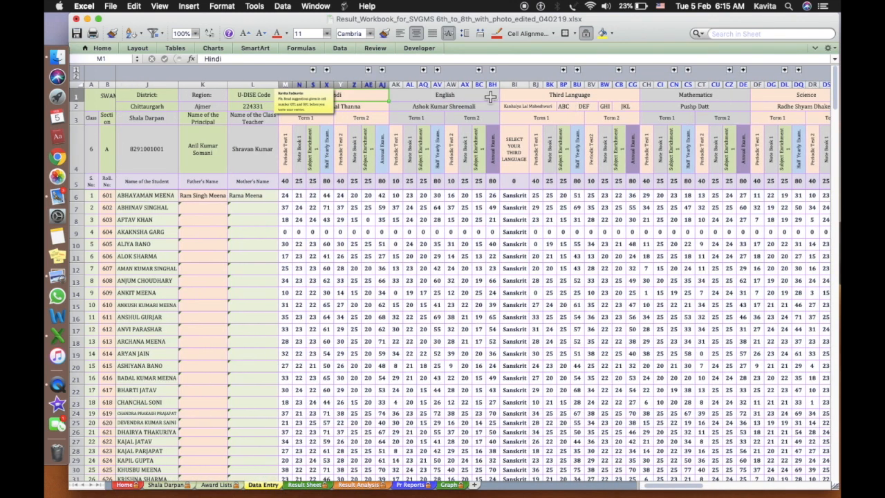
pyautogui.click(491, 96)
pyautogui.click(548, 97)
pyautogui.hscroll(6, 548, 97)
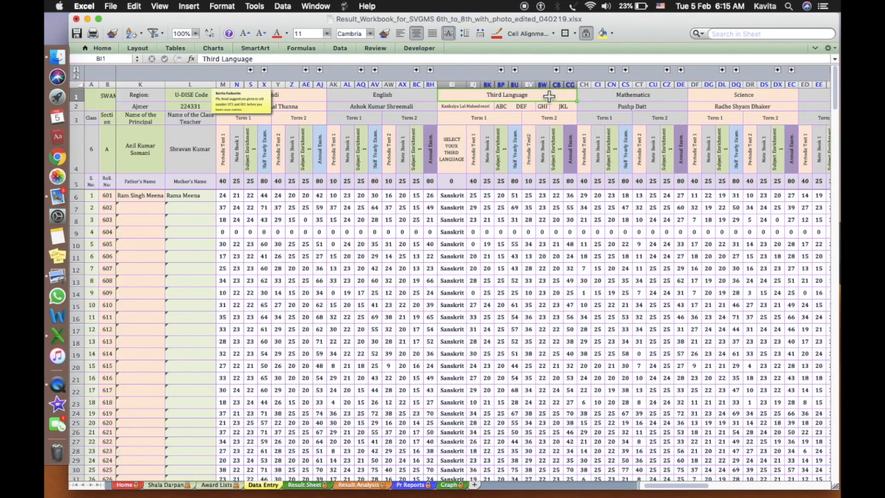
pyautogui.click(638, 98)
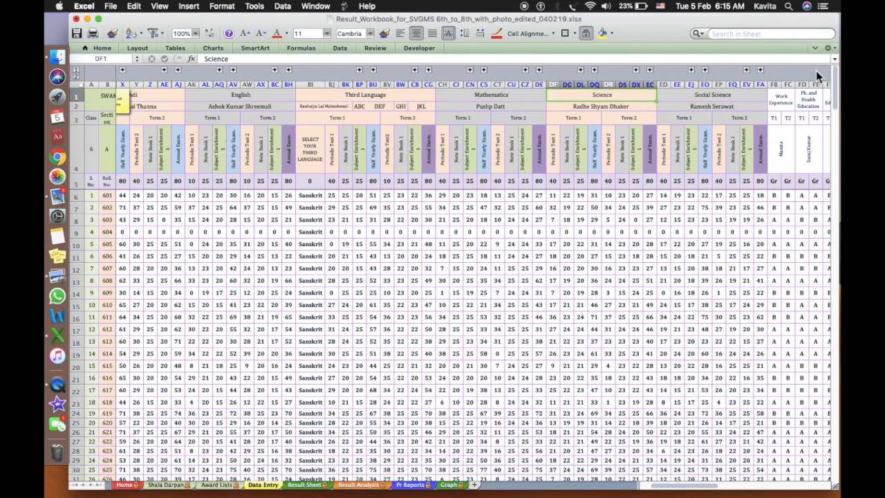
pyautogui.hscroll(-4, 480, 190)
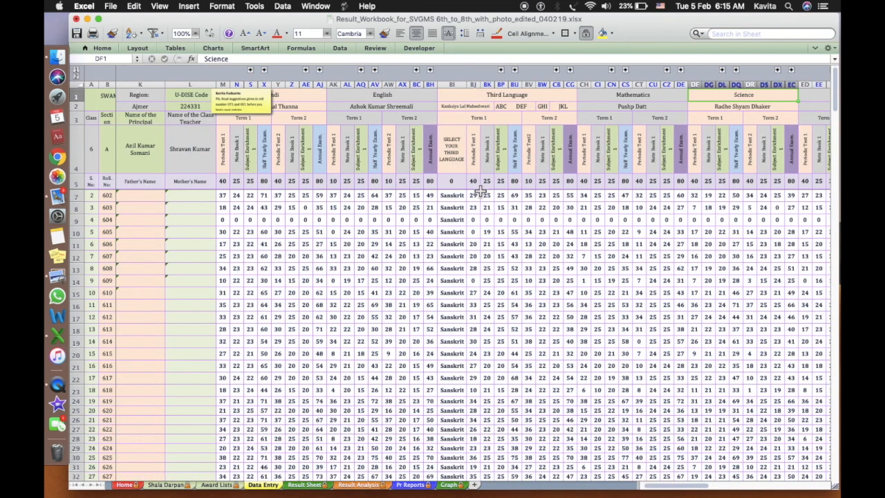
pyautogui.click(455, 84)
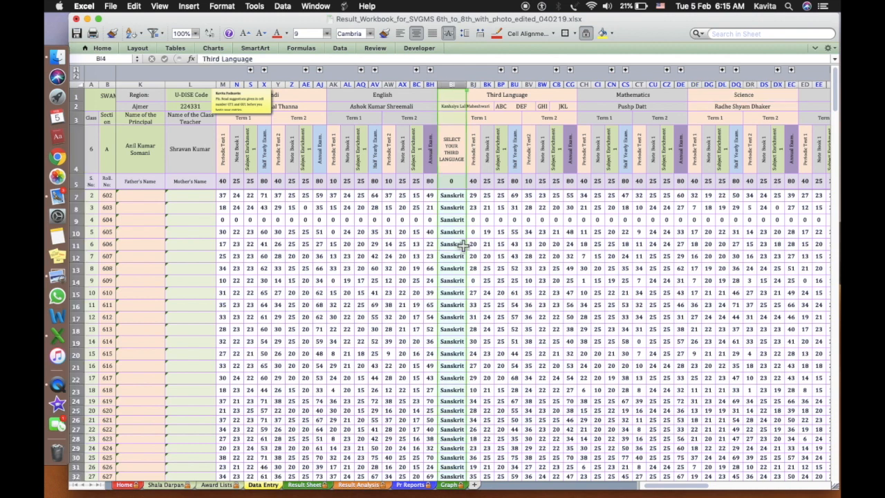
pyautogui.click(462, 196)
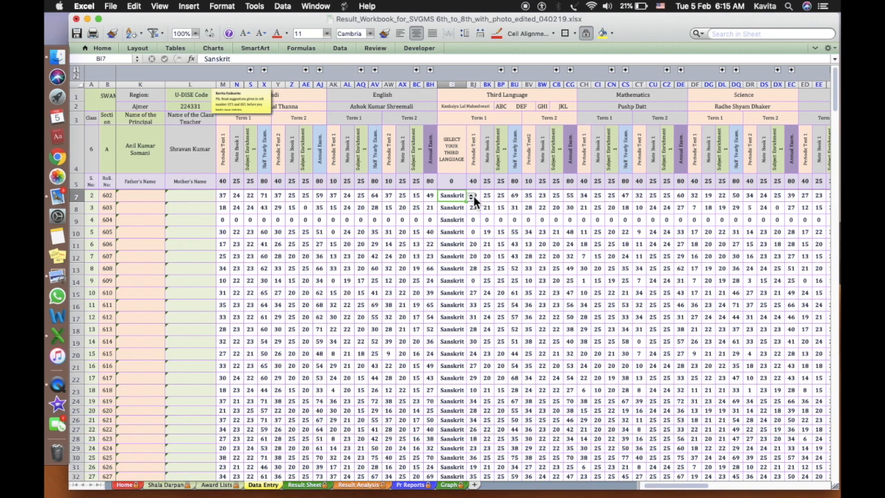
pyautogui.click(472, 197)
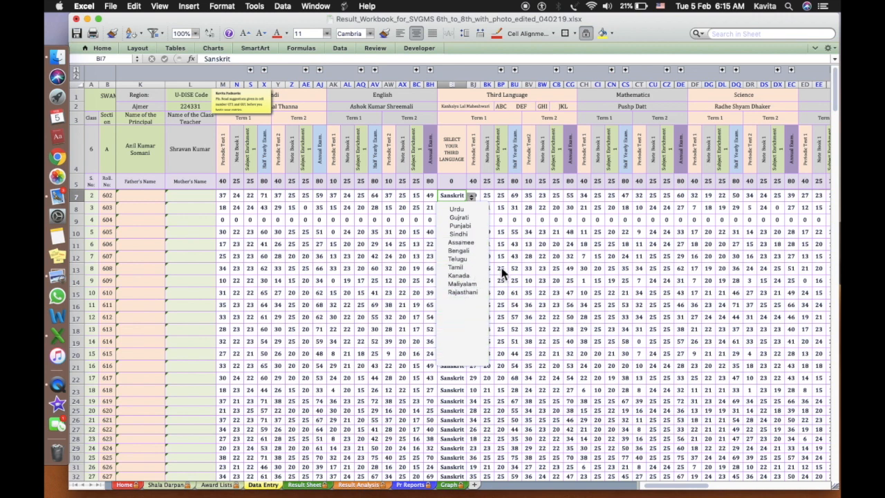
pyautogui.click(589, 263)
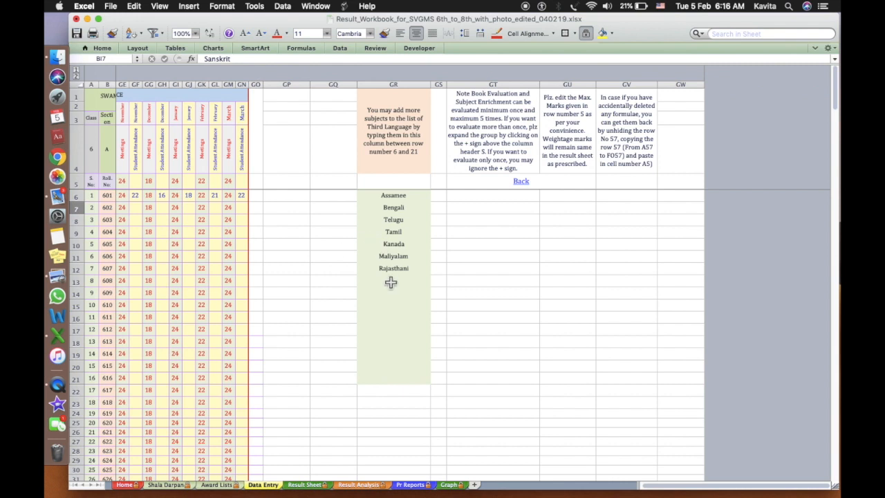
# Enter Marathi in empty cell GR13 below the third-language list
pyautogui.click(391, 282)
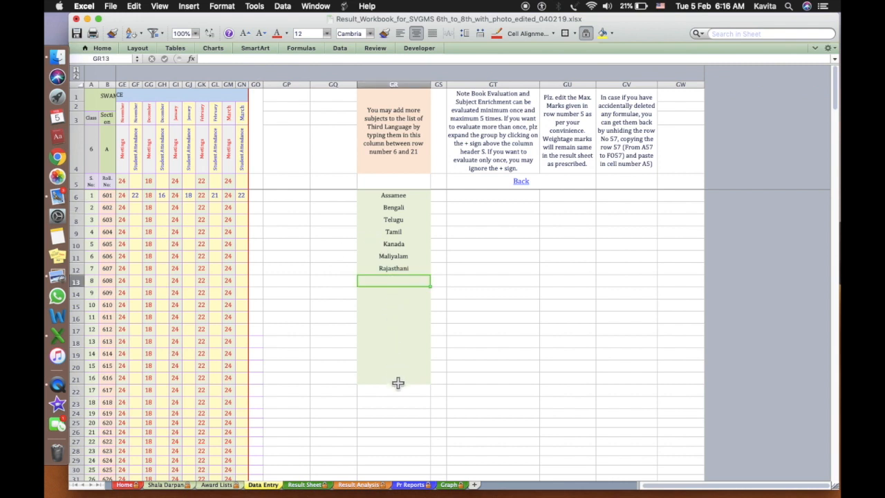
pyautogui.keyDown('shift'); pyautogui.click(398, 384); pyautogui.keyUp('shift')
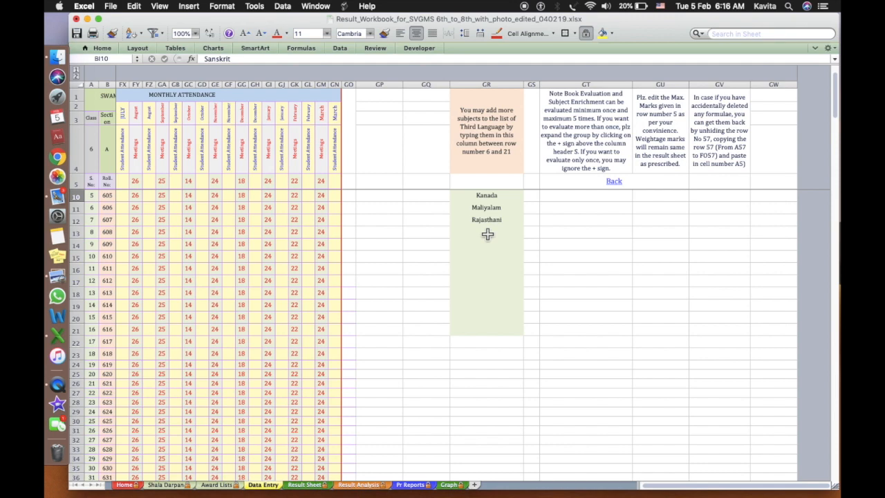
pyautogui.click(487, 234)
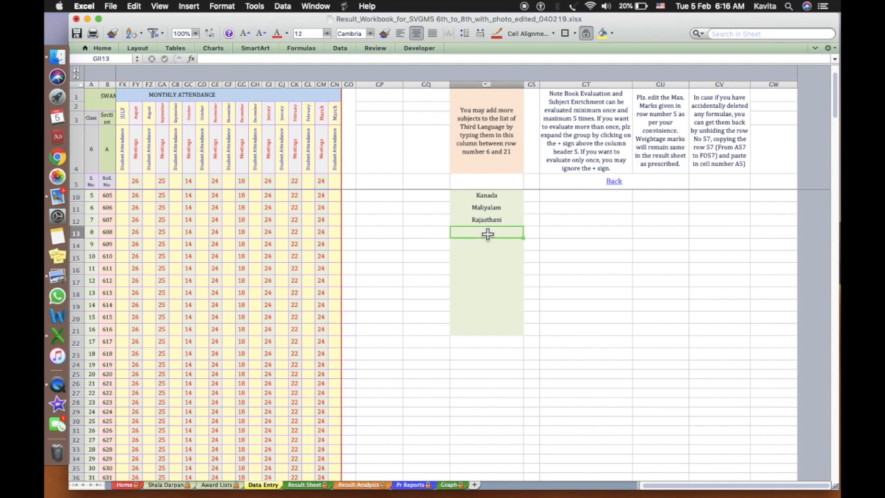
pyautogui.write('Mara')
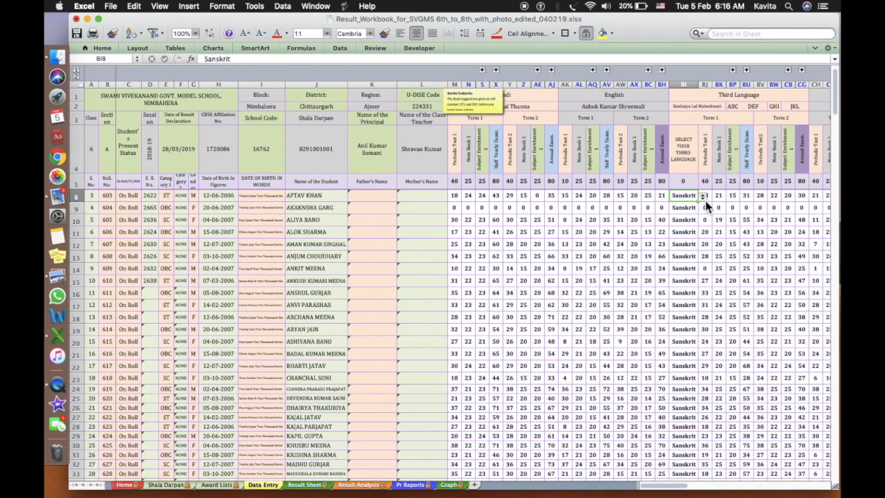
# Confirm Marathi appears in BI8's language choices while keeping Sanskrit, then review the mark headings
pyautogui.click(704, 198)
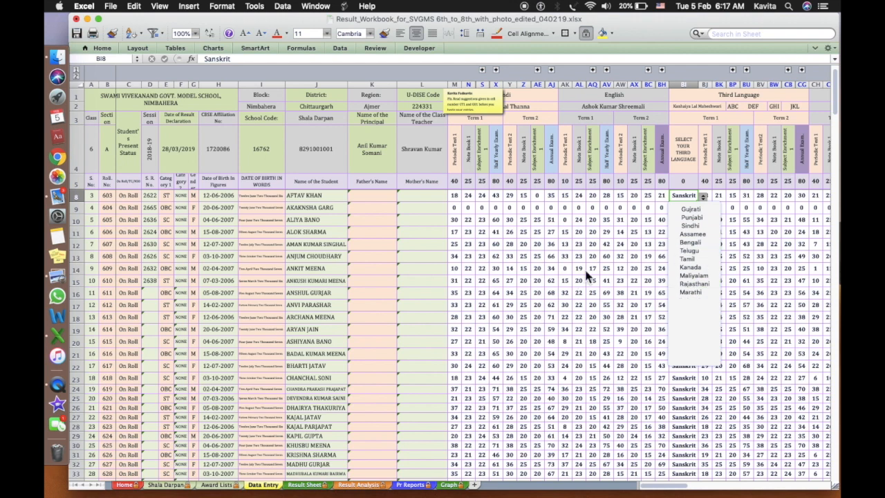
pyautogui.press('Escape')
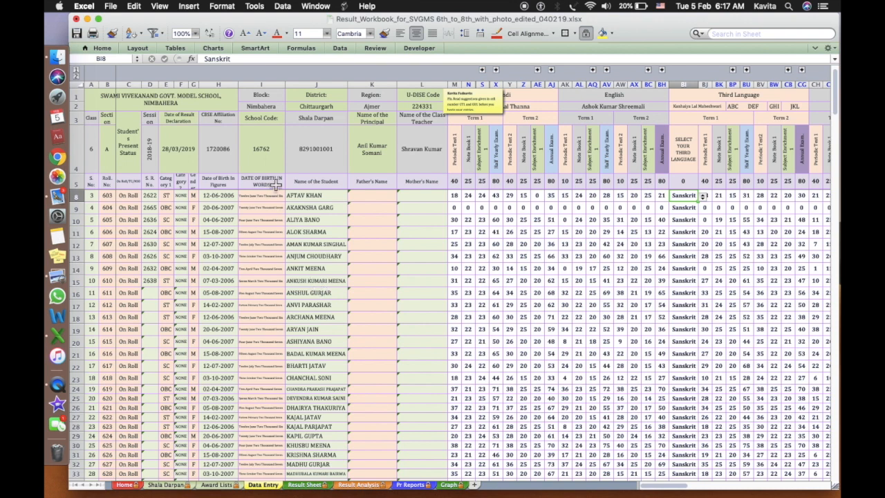
pyautogui.click(459, 152)
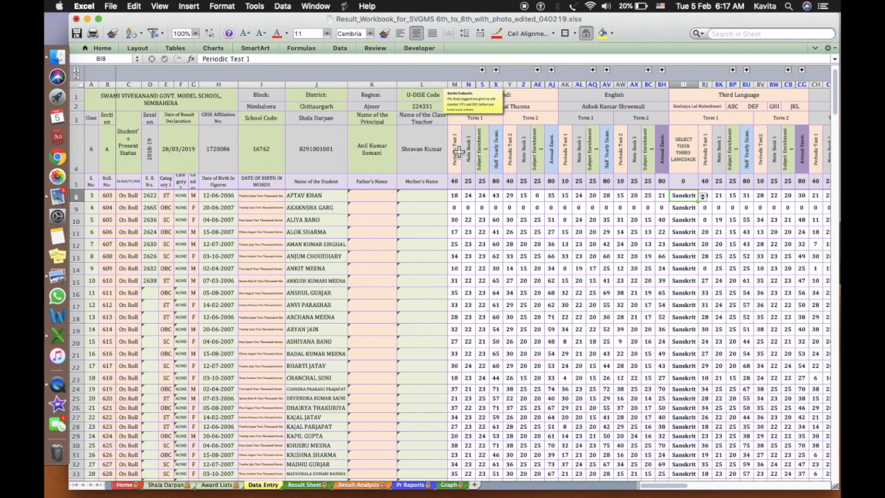
pyautogui.click(469, 157)
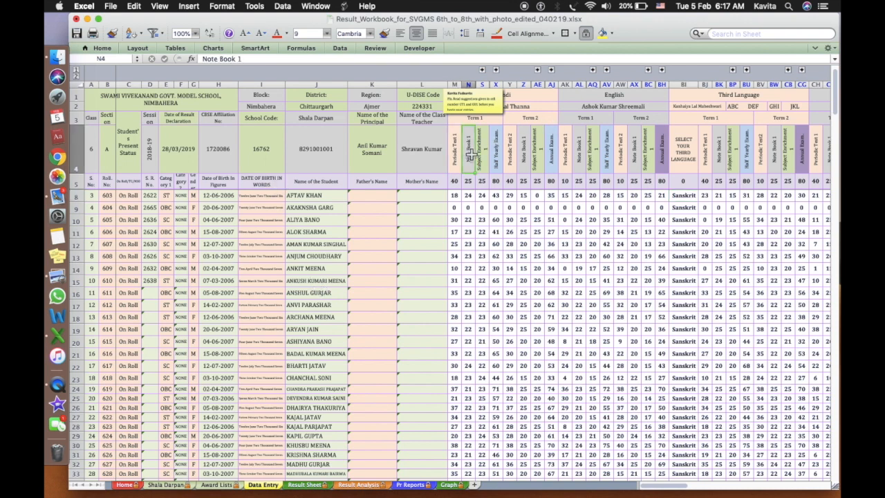
# Zoom the Data Entry sheet to 200% and jump to the entry suggestions note at GT1
pyautogui.click(196, 33)
pyautogui.click(195, 47)
pyautogui.click(384, 232)
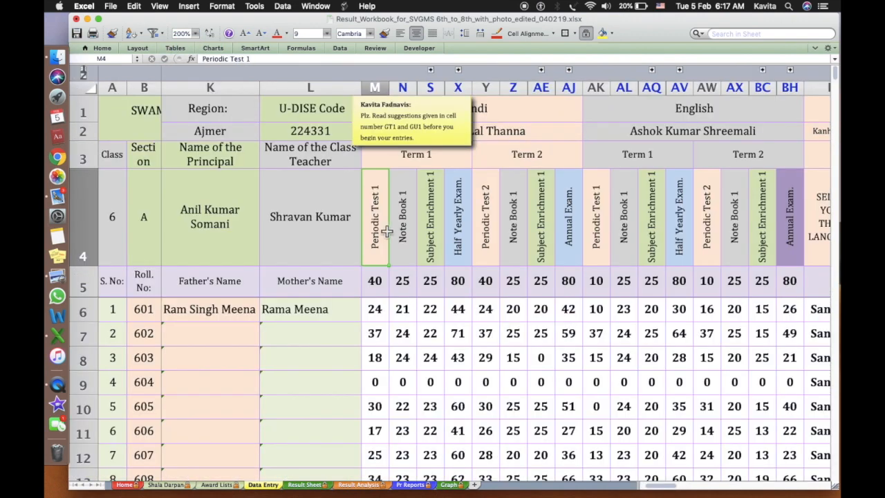
pyautogui.click(441, 155)
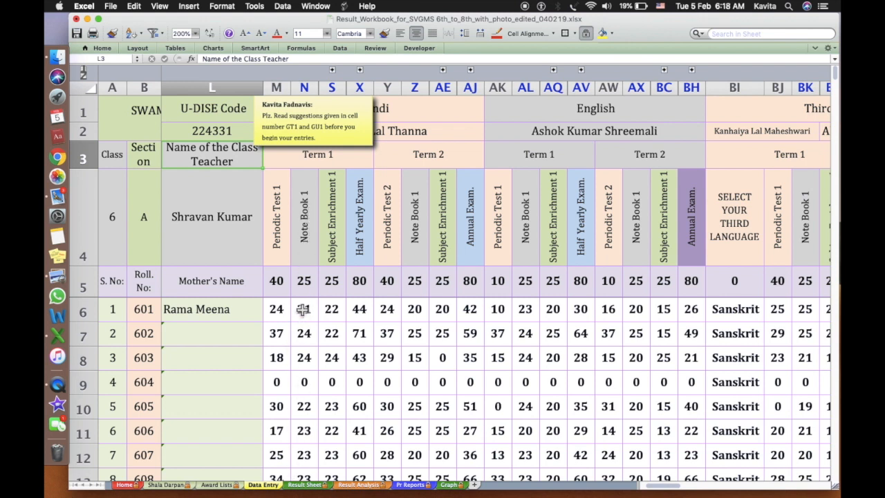
pyautogui.click(333, 71)
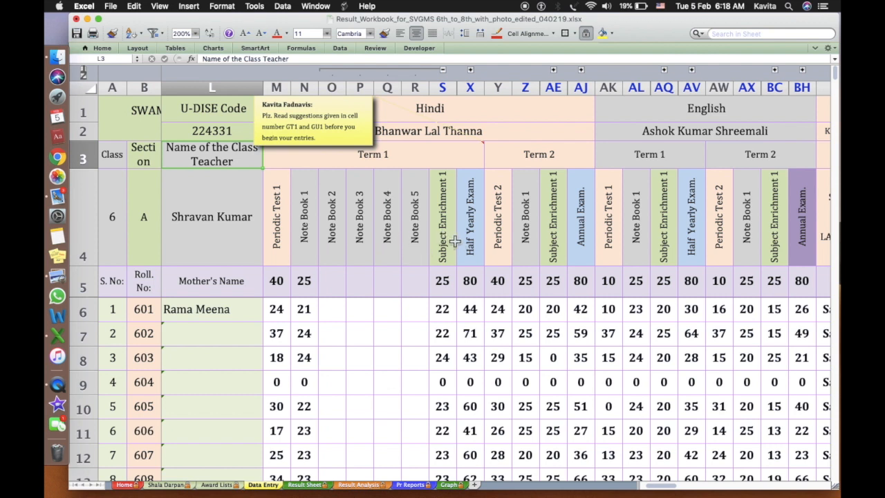
pyautogui.click(471, 71)
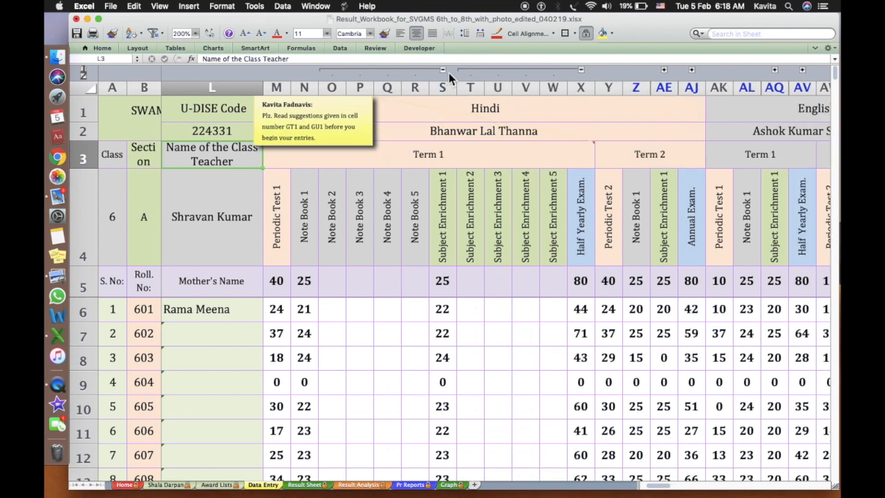
pyautogui.click(582, 70)
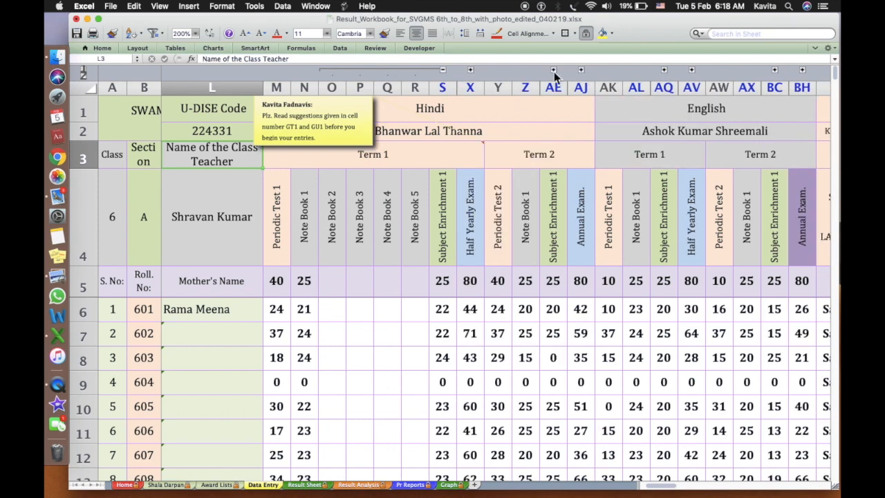
pyautogui.click(443, 70)
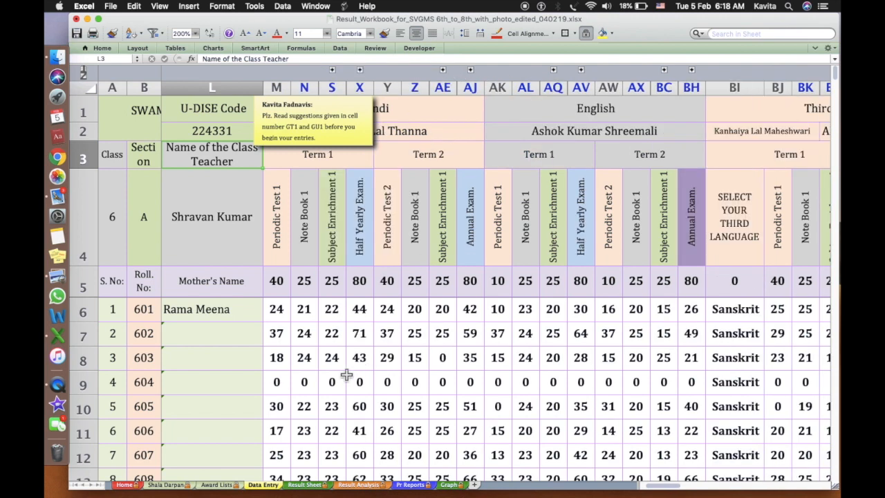
pyautogui.click(284, 280)
# Open the Result Sheet and inspect Hindi's Term 1 maximum marks of 10, 5, 5 and 80
pyautogui.hscroll(-10, 286, 281)
pyautogui.hscroll(5, 286, 281)
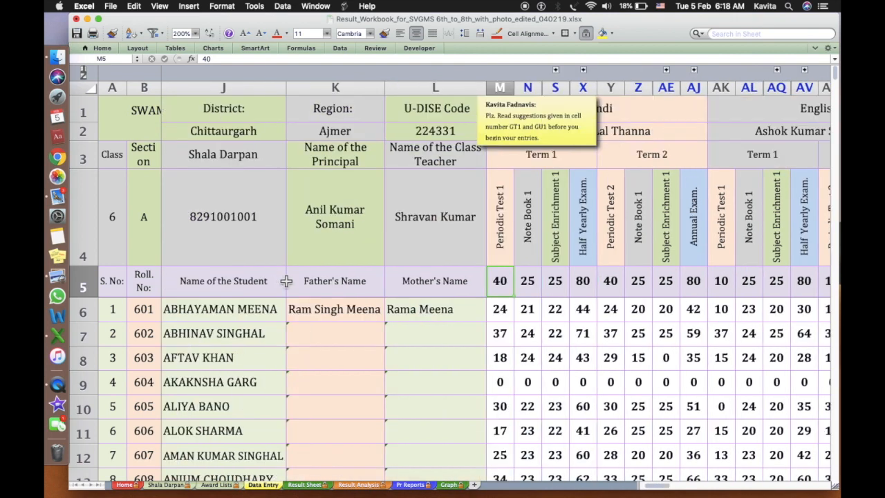
pyautogui.hscroll(2, 286, 280)
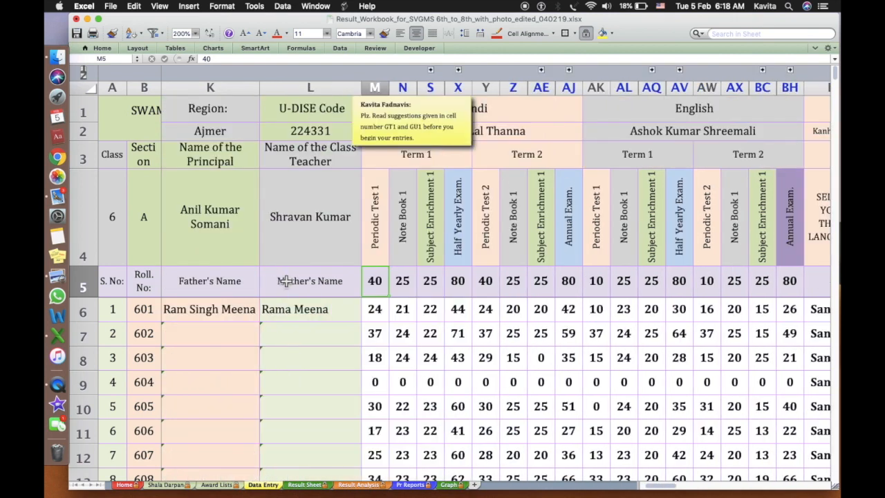
pyautogui.click(318, 487)
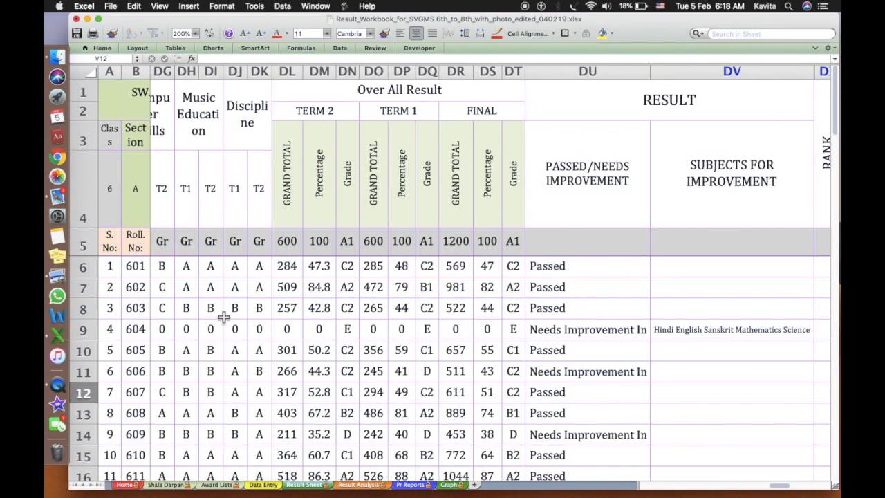
pyautogui.hscroll(-15, 223, 318)
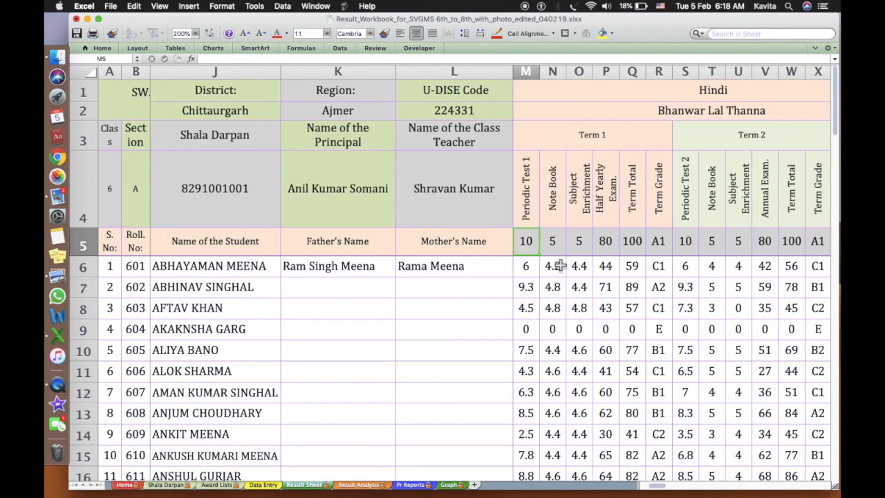
pyautogui.click(555, 243)
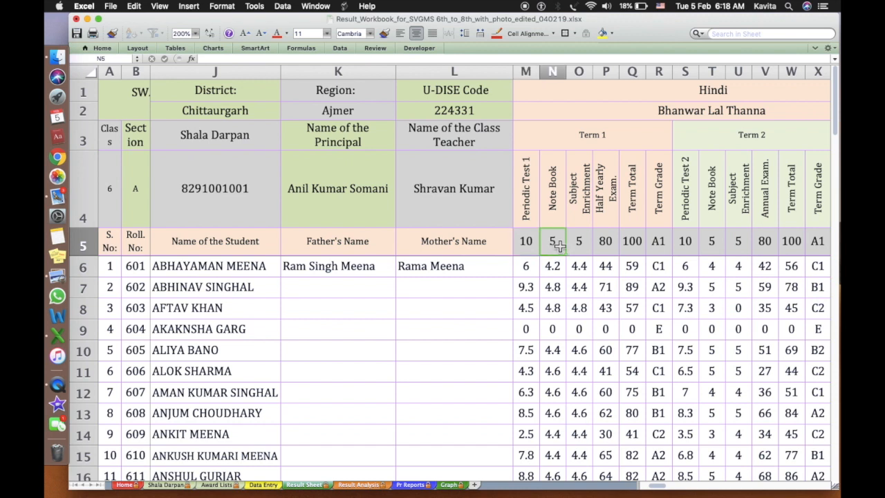
pyautogui.click(579, 243)
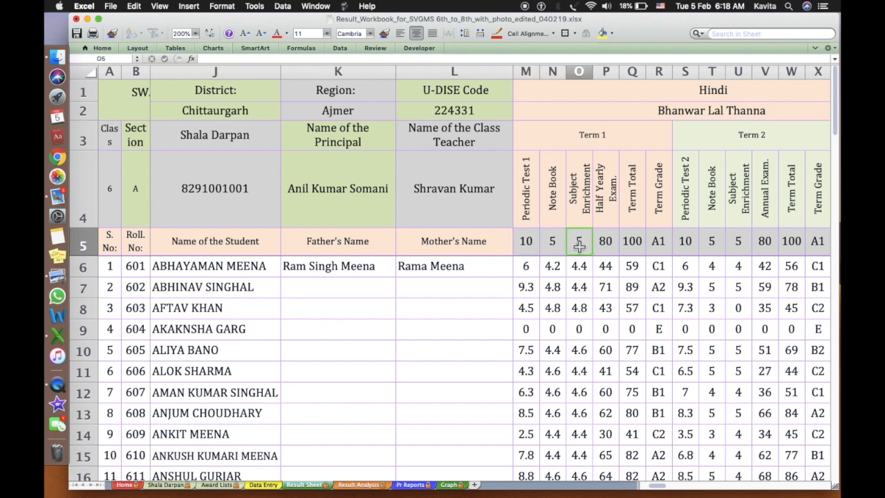
pyautogui.click(607, 243)
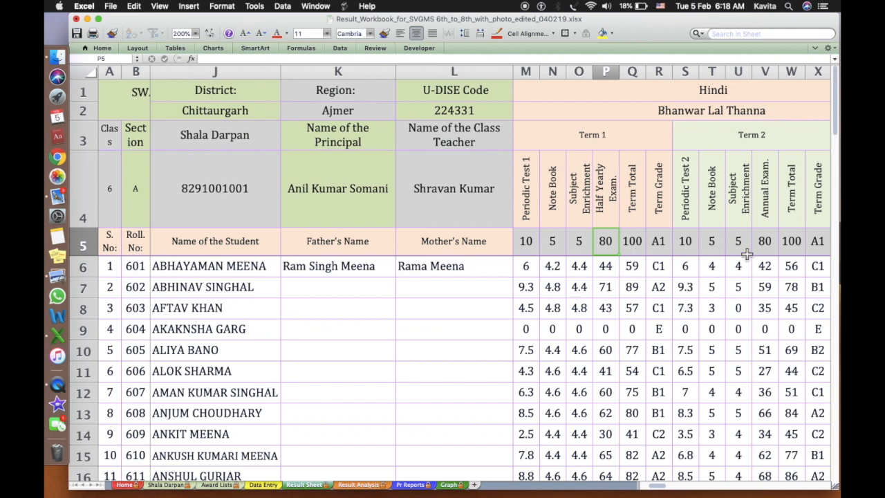
pyautogui.hscroll(1, 759, 266)
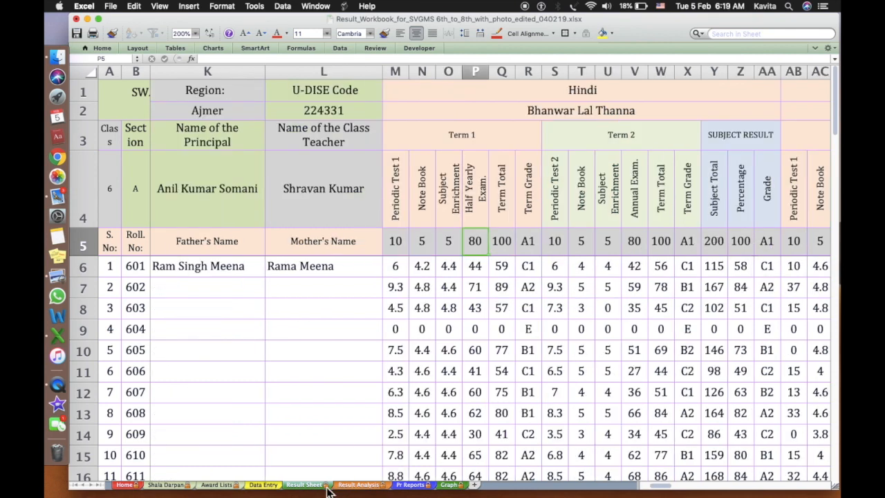
# Set Hindi's Periodic Test 1 maximum on Data Entry to 80 and verify Result Sheet column M
pyautogui.click(275, 487)
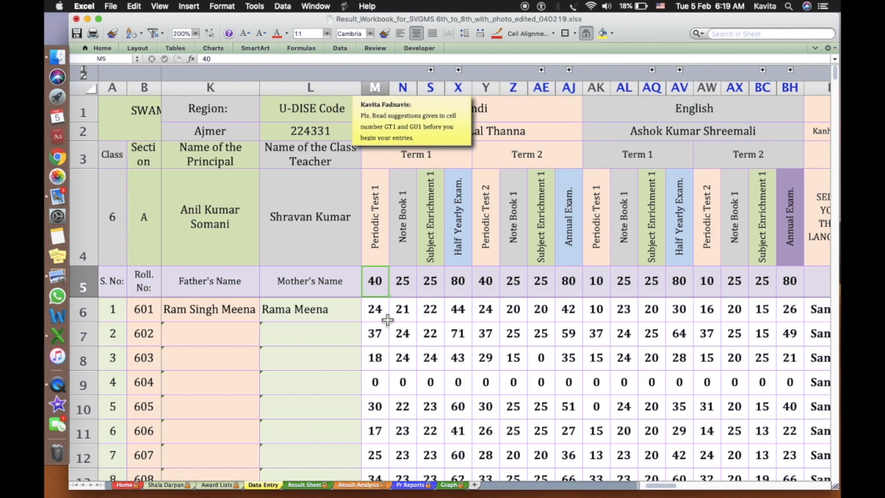
pyautogui.click(297, 485)
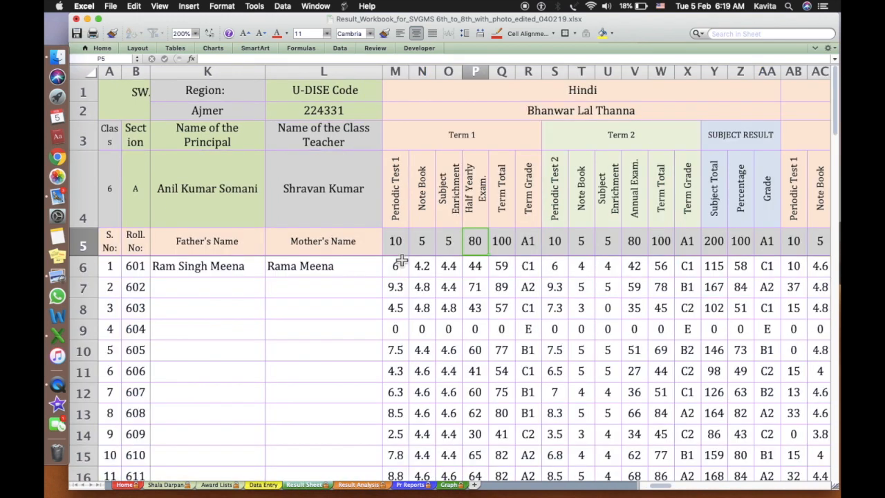
pyautogui.click(262, 485)
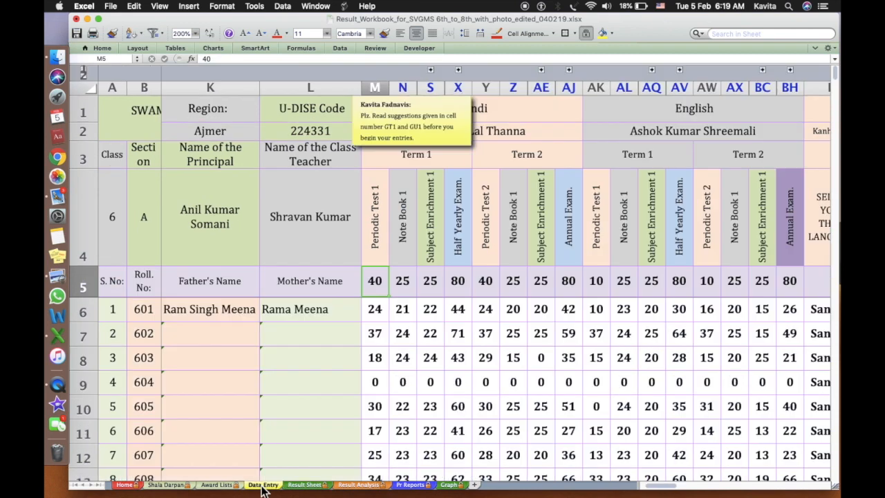
pyautogui.write('80')
pyautogui.press('Return')
pyautogui.click(304, 487)
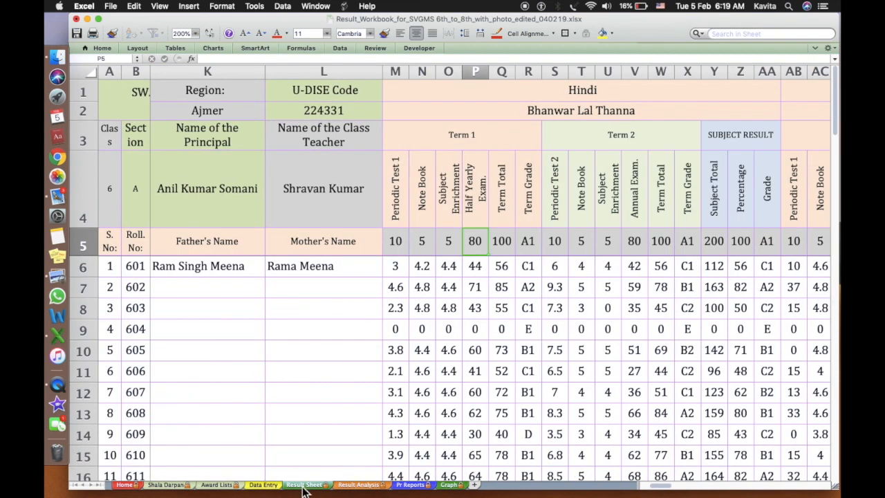
pyautogui.click(405, 243)
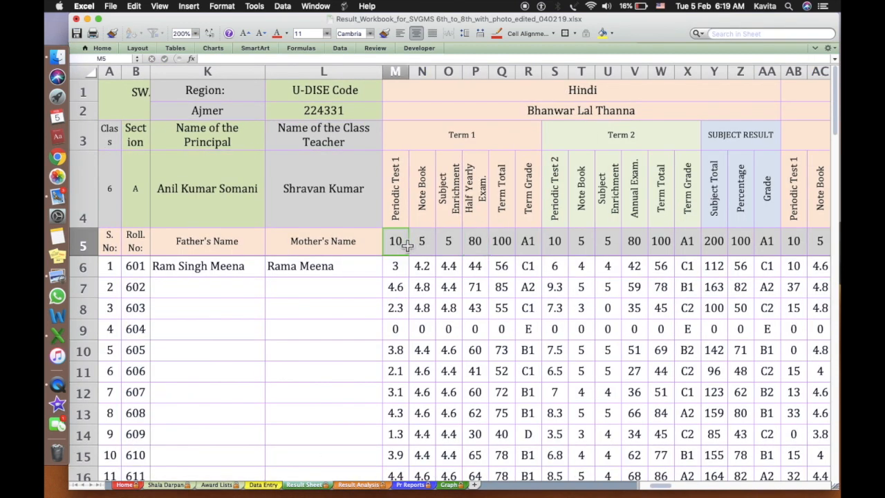
pyautogui.click(263, 485)
# Unhide Note Book 2–5 columns, enter 5 as Note Book 1–3 maximums, and check Result Sheet totals
pyautogui.click(402, 284)
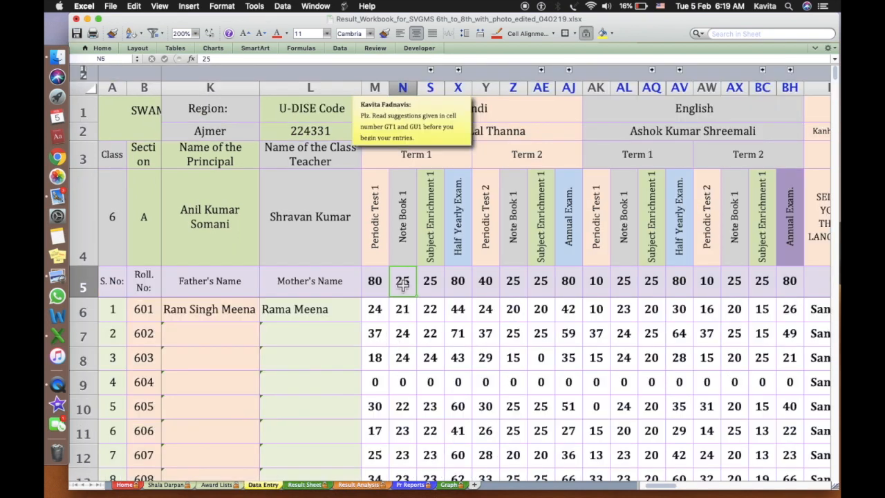
pyautogui.click(431, 70)
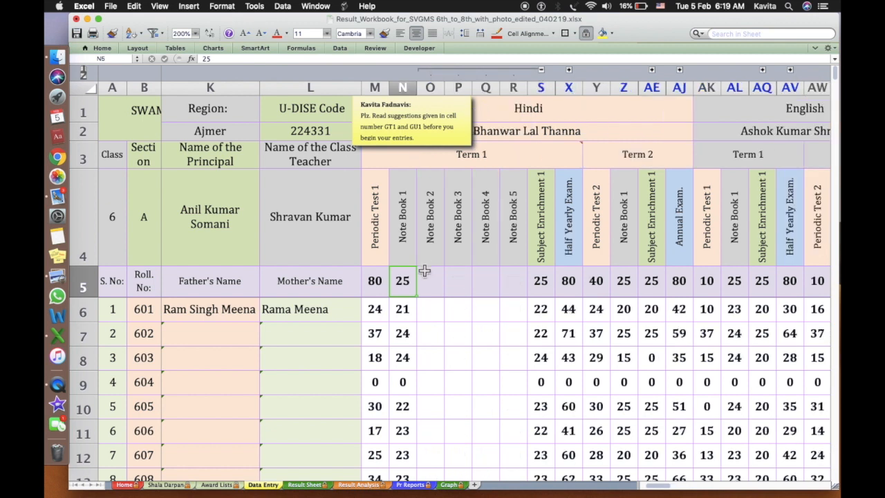
pyautogui.write('5')
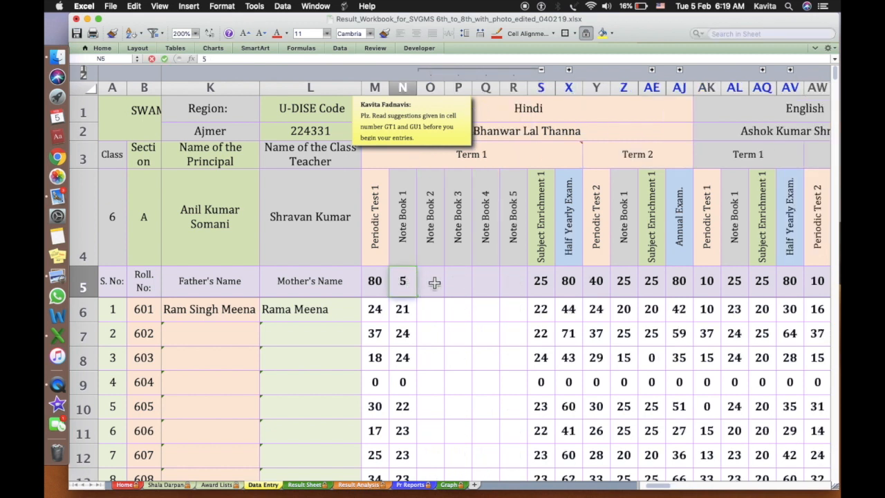
pyautogui.click(434, 282)
pyautogui.write('5')
pyautogui.click(459, 282)
pyautogui.write('5')
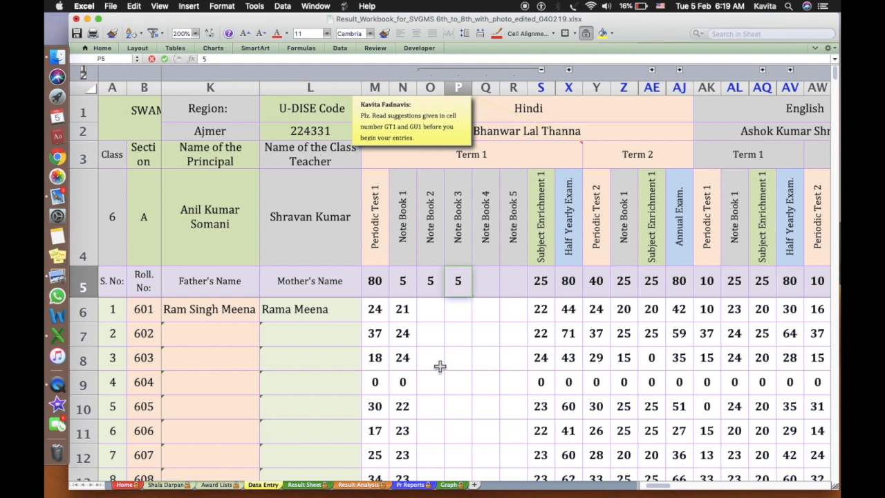
pyautogui.click(437, 367)
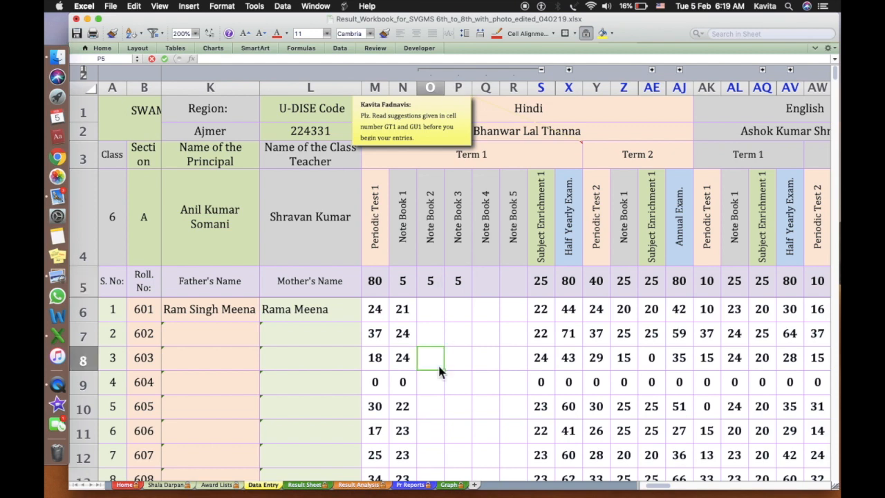
pyautogui.click(306, 485)
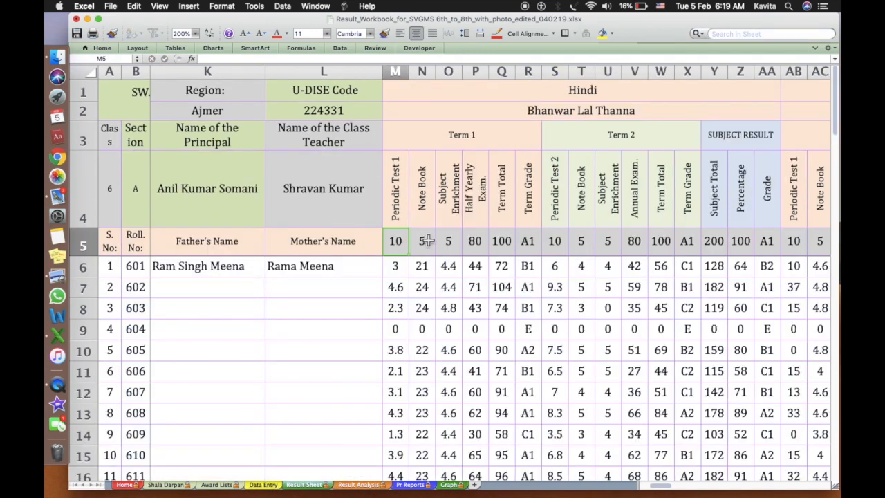
pyautogui.click(262, 485)
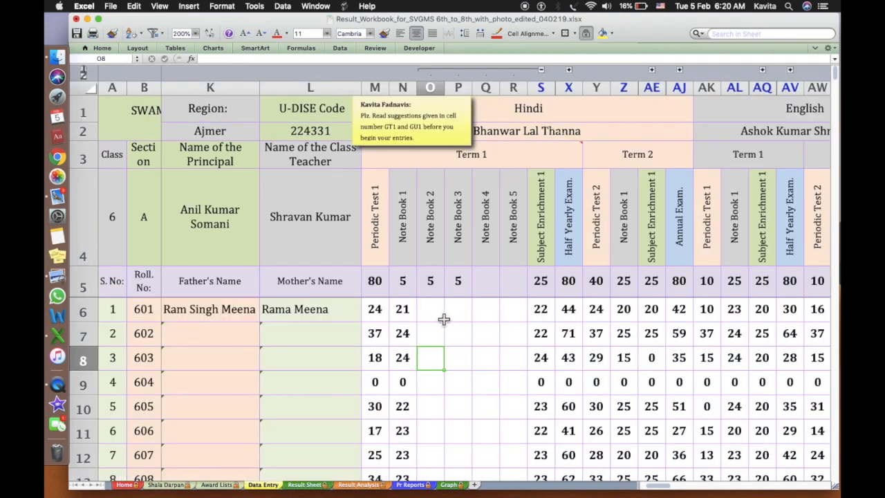
# Restore Note Book 1 maximum to 25, clear Note Book 2 and 3 maximums, and re-hide those columns
pyautogui.click(415, 286)
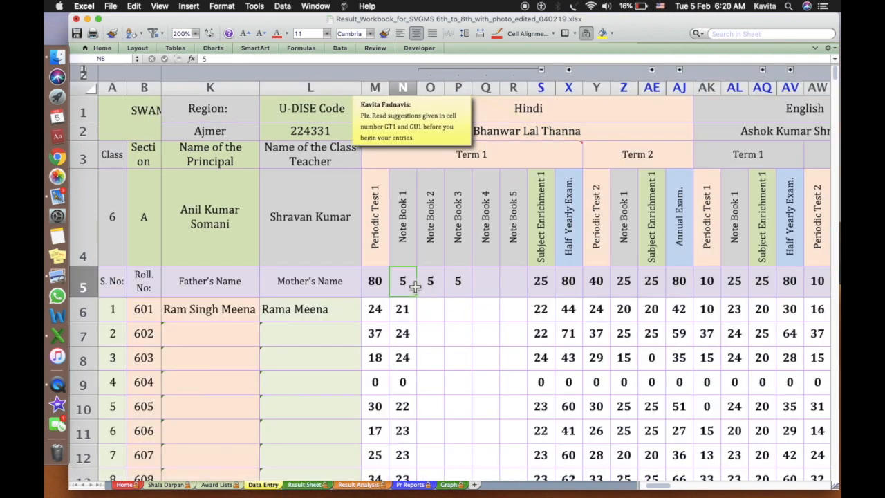
pyautogui.write('25')
pyautogui.click(438, 292)
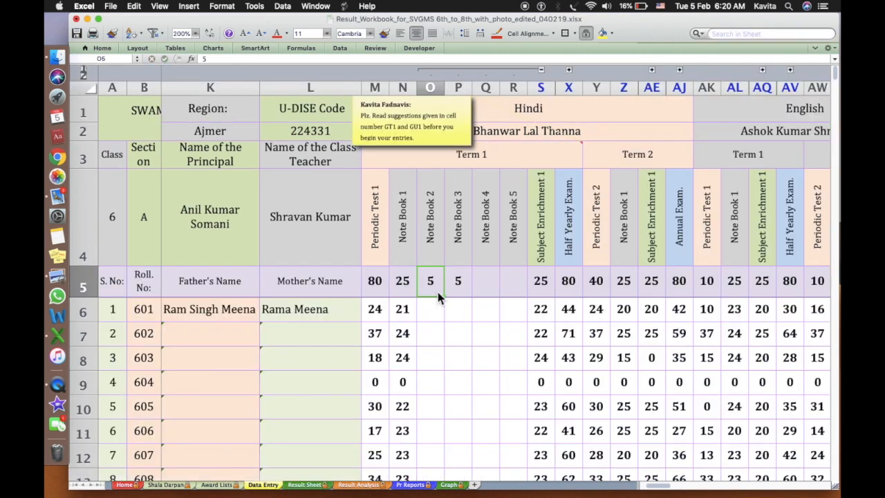
pyautogui.press('BackSpace')
pyautogui.press('Tab')
pyautogui.press('BackSpace')
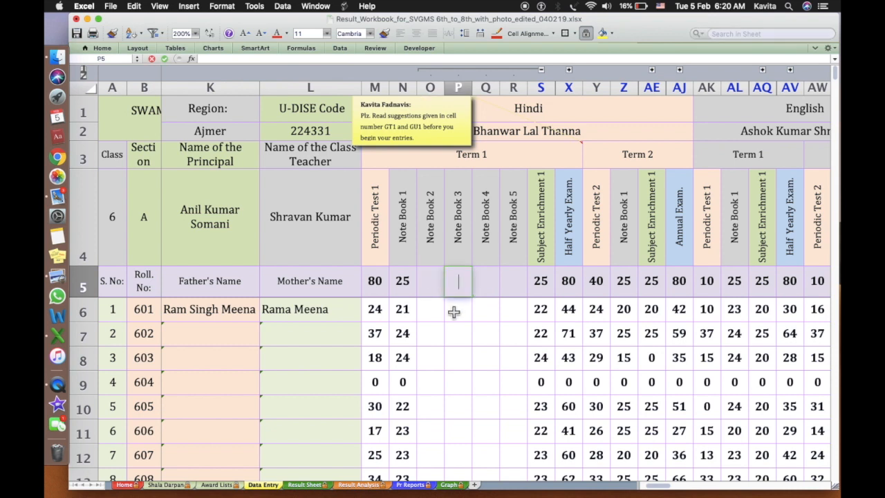
pyautogui.click(454, 313)
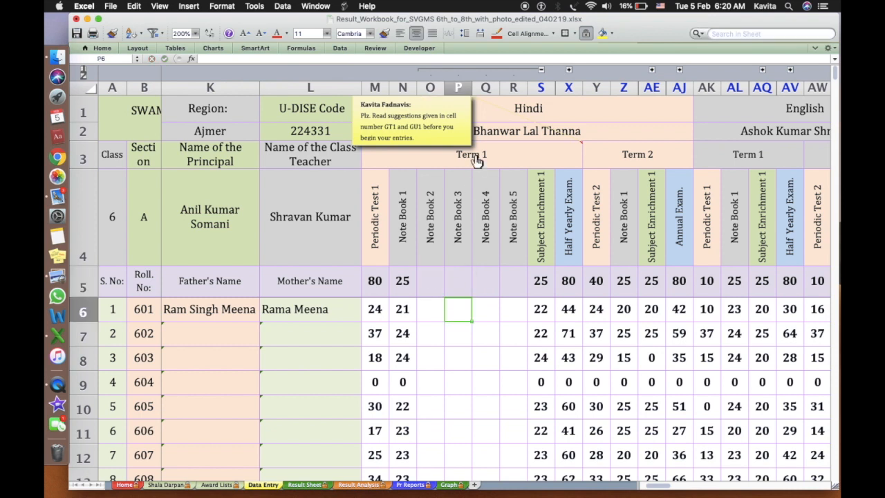
pyautogui.click(542, 69)
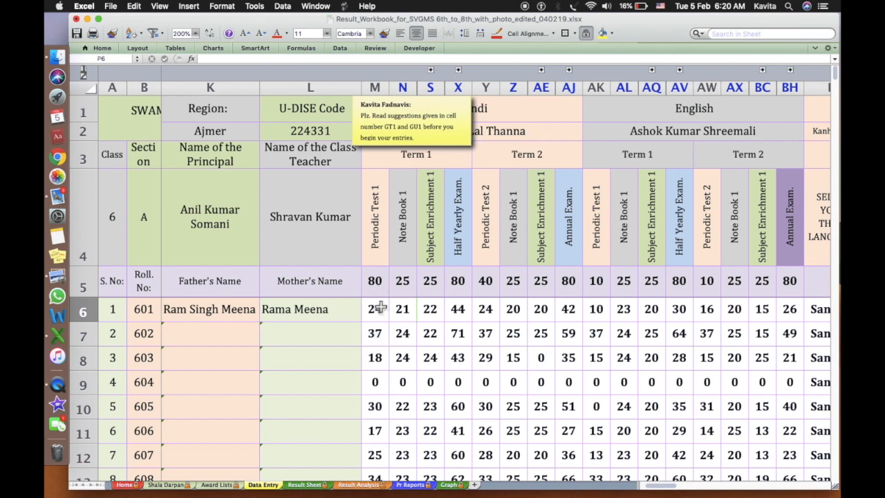
# Check the first student's roll number formula in B6, then switch to the Shala Darpan sheet
pyautogui.hscroll(-5, 382, 292)
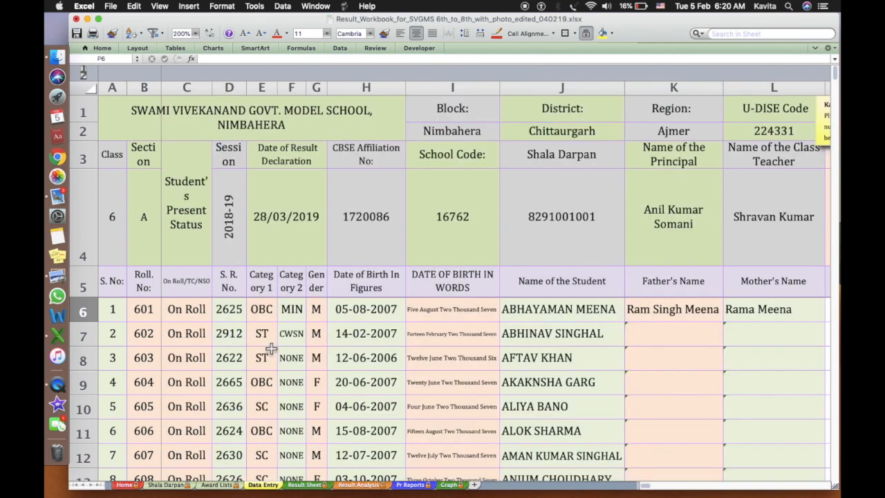
pyautogui.click(151, 317)
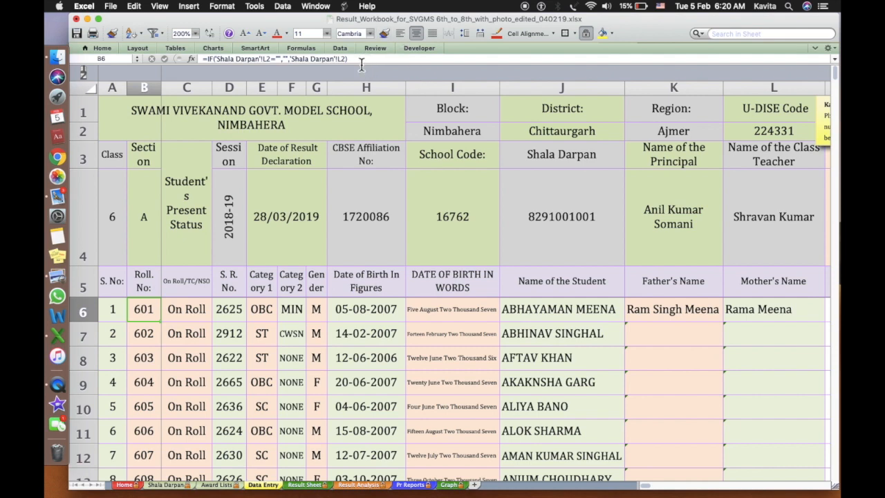
pyautogui.click(175, 487)
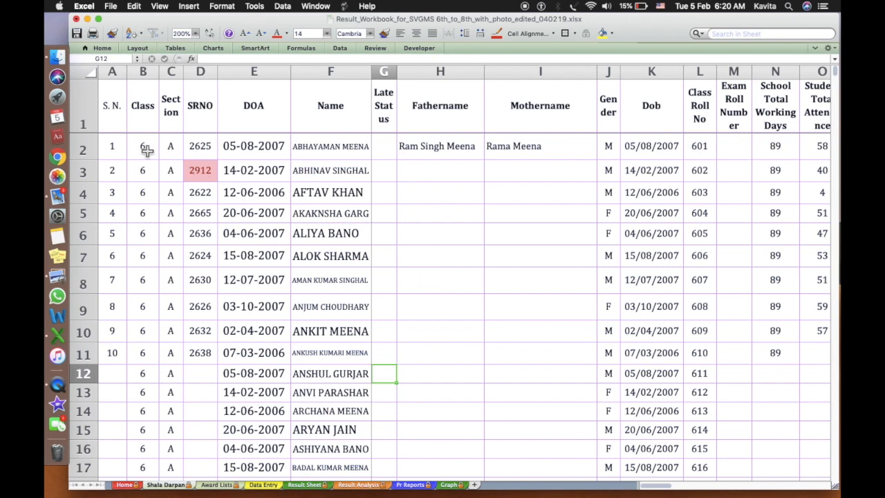
# Scroll the Shala Darpan list and check the Distance From School, age and Annual Parental Income headings
pyautogui.click(121, 149)
pyautogui.hscroll(7, 338, 146)
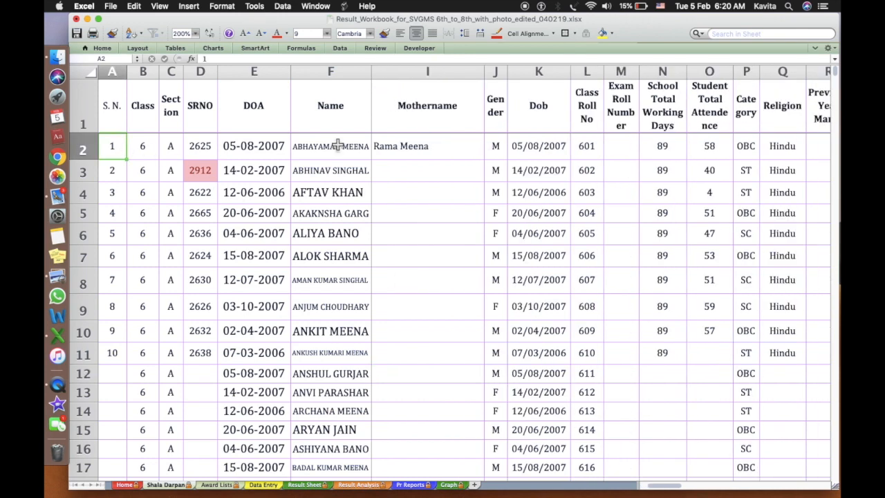
pyautogui.hscroll(10, 338, 146)
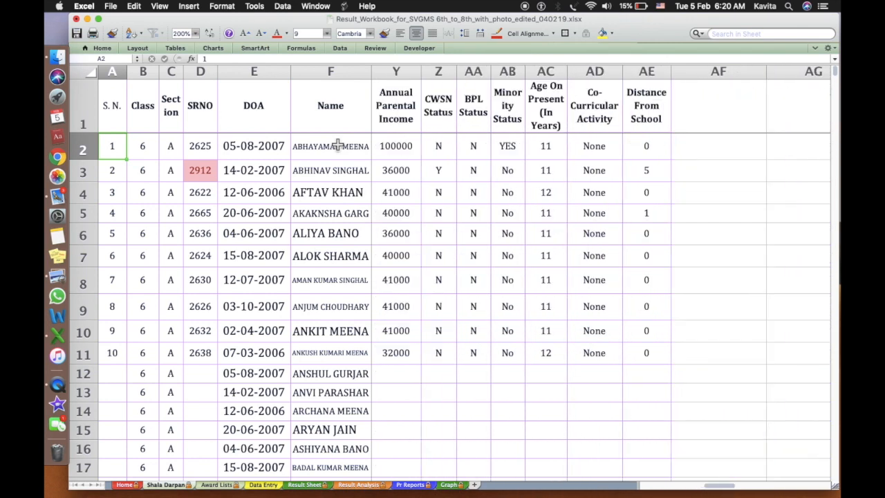
pyautogui.click(650, 86)
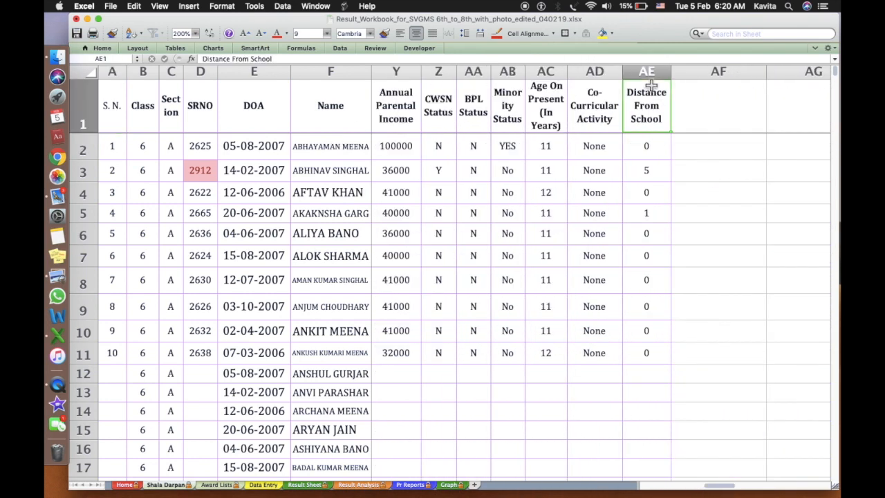
pyautogui.click(559, 92)
pyautogui.click(411, 111)
pyautogui.hscroll(-10, 413, 116)
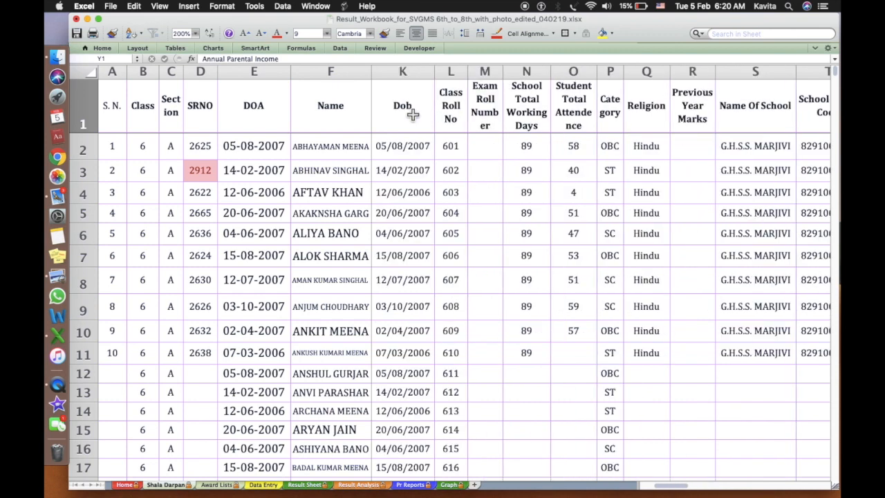
pyautogui.scroll(-1, 412, 116)
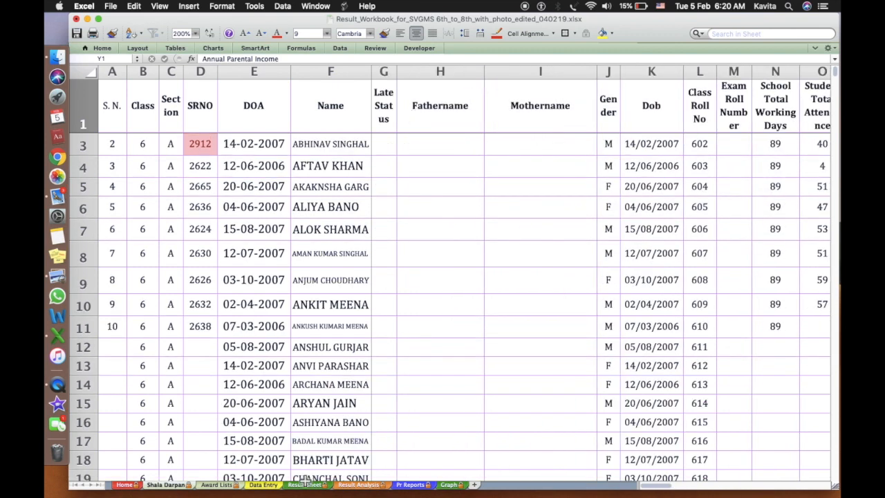
# Compare Data Entry with Shala Darpan's Mothername column, then return to the Data Entry sheet
pyautogui.click(264, 484)
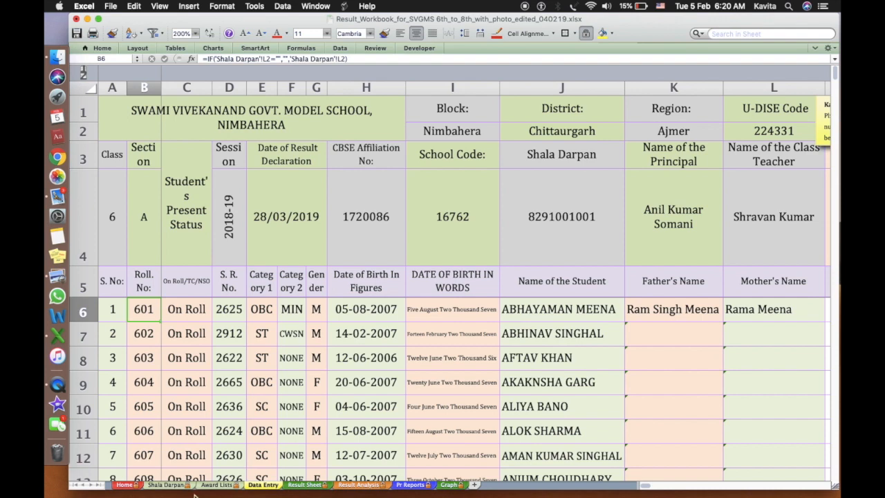
pyautogui.click(173, 485)
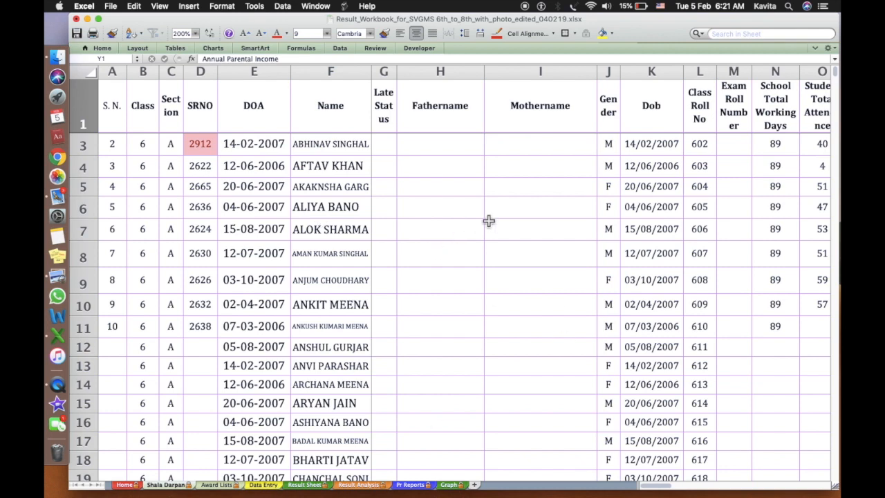
pyautogui.click(545, 212)
pyautogui.hscroll(10, 544, 212)
pyautogui.scroll(1, 544, 212)
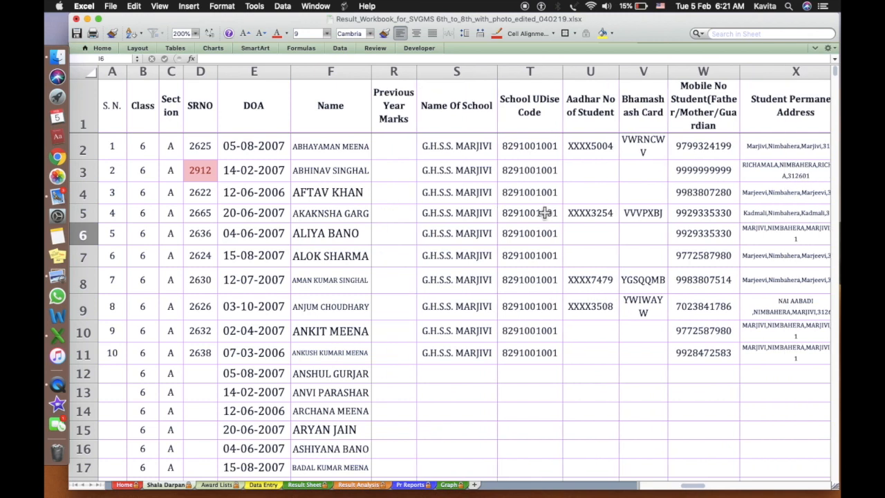
pyautogui.hscroll(4, 544, 212)
pyautogui.hscroll(-18, 544, 213)
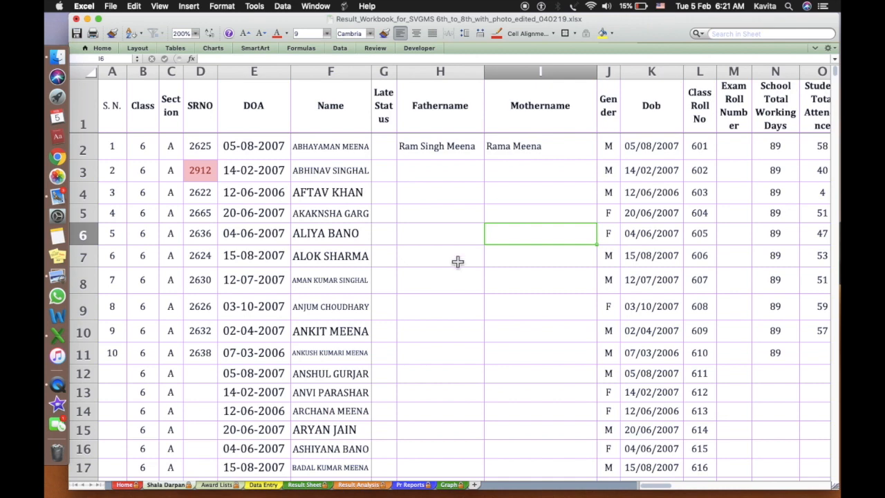
pyautogui.click(275, 486)
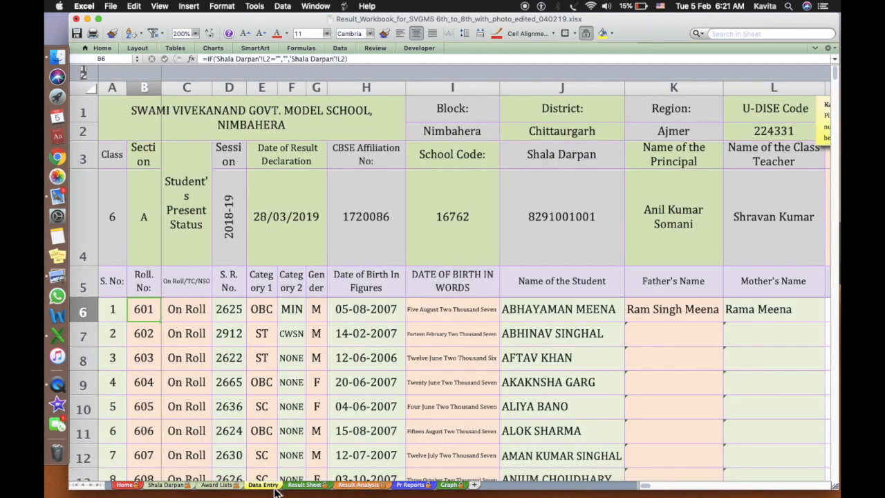
# Check the first student's birth-date-in-words and name cells, then open C6's On Roll/TC/NSO status choices
pyautogui.click(181, 312)
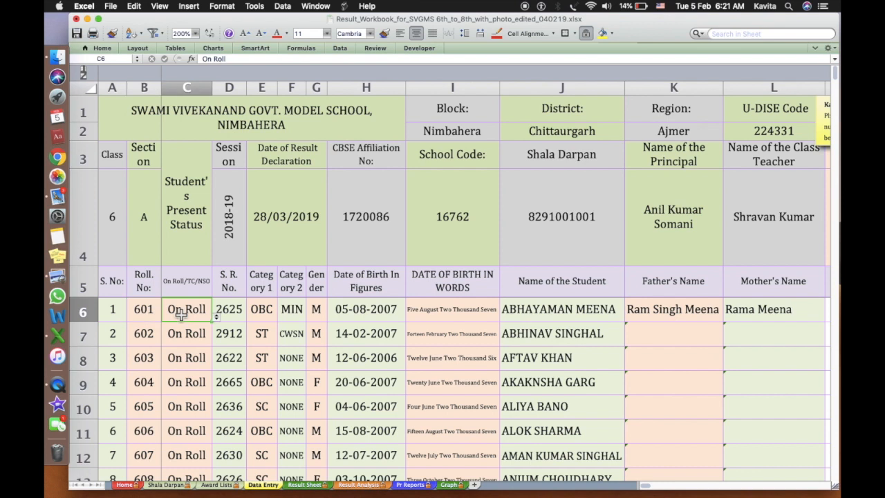
pyautogui.click(450, 309)
pyautogui.click(566, 308)
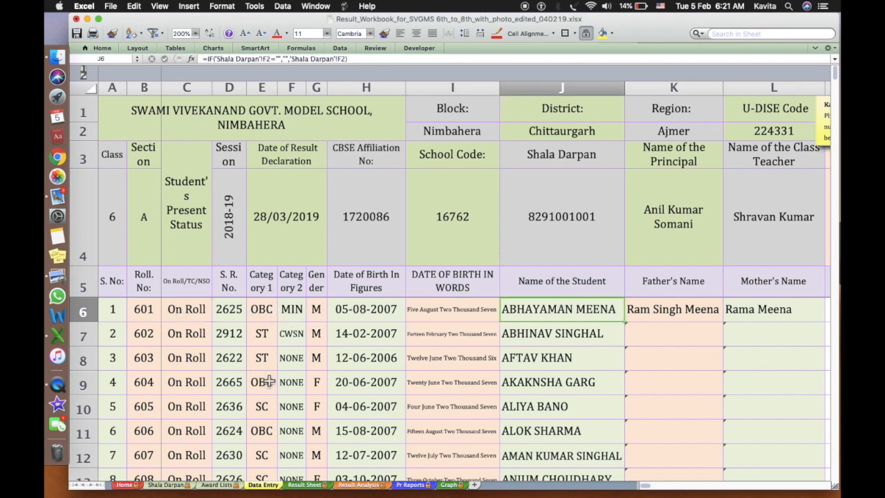
pyautogui.click(187, 311)
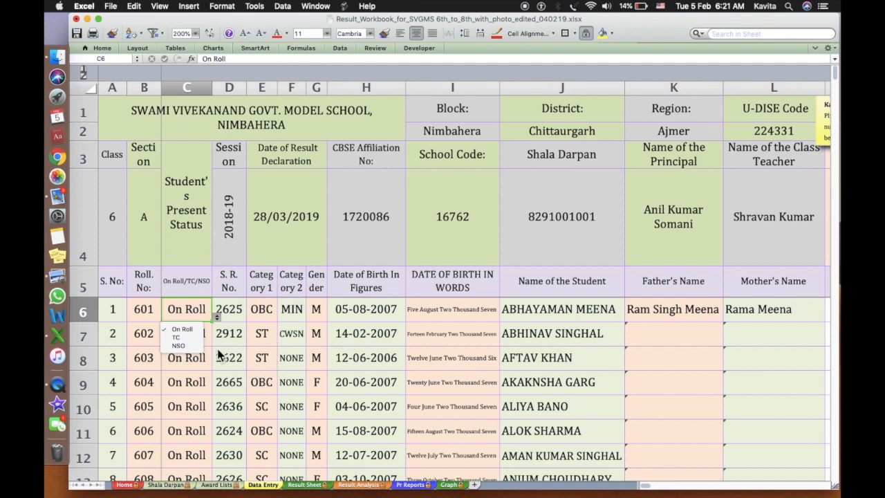
# Change the first student's present status in C6 from On Roll to TC
pyautogui.click(192, 338)
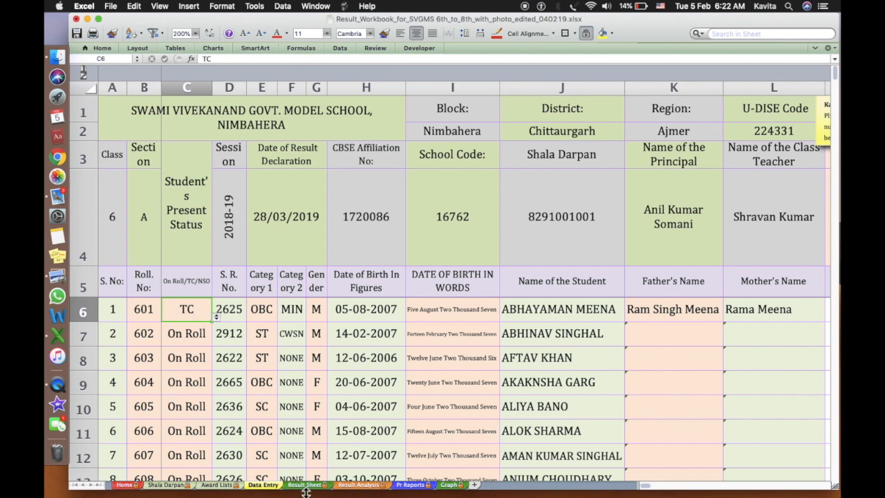
# Check the Result Analysis table, which now counts 1 TC and 49 on roll per subject
pyautogui.click(362, 486)
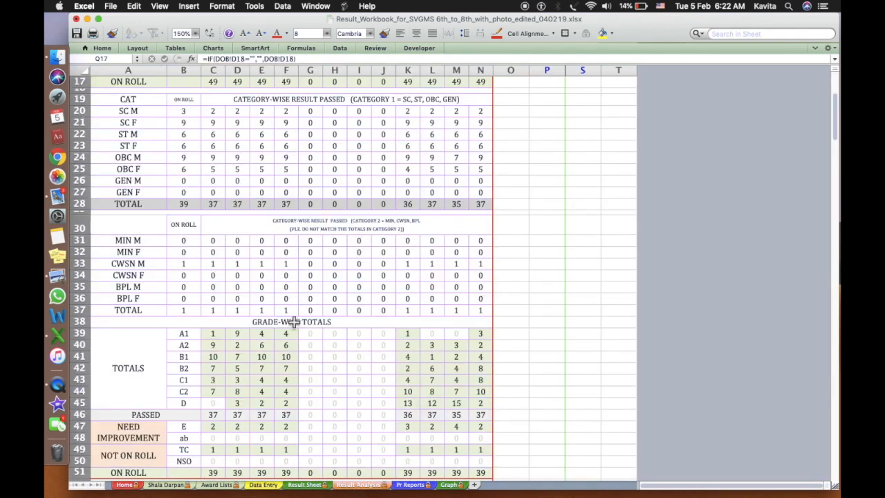
pyautogui.scroll(5, 295, 323)
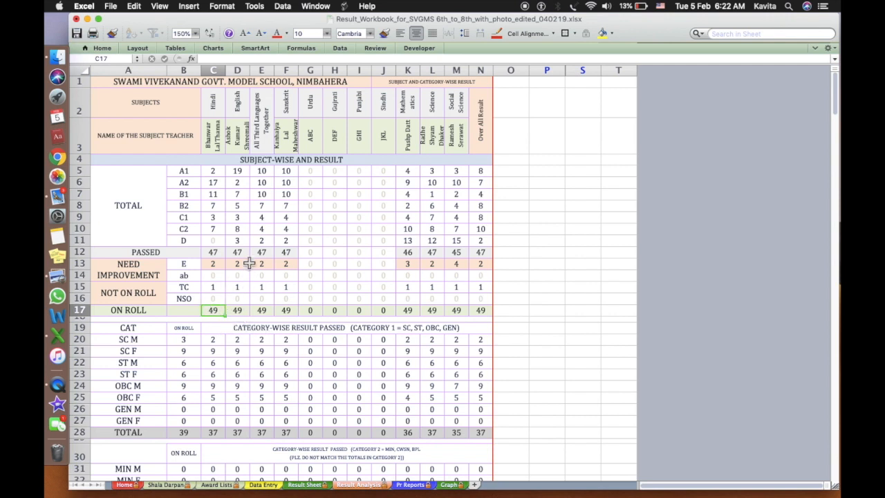
pyautogui.click(273, 486)
# Go to the top of the Award Lists Hindi grid, at the first student's Periodic Test 1 cell
pyautogui.click(138, 310)
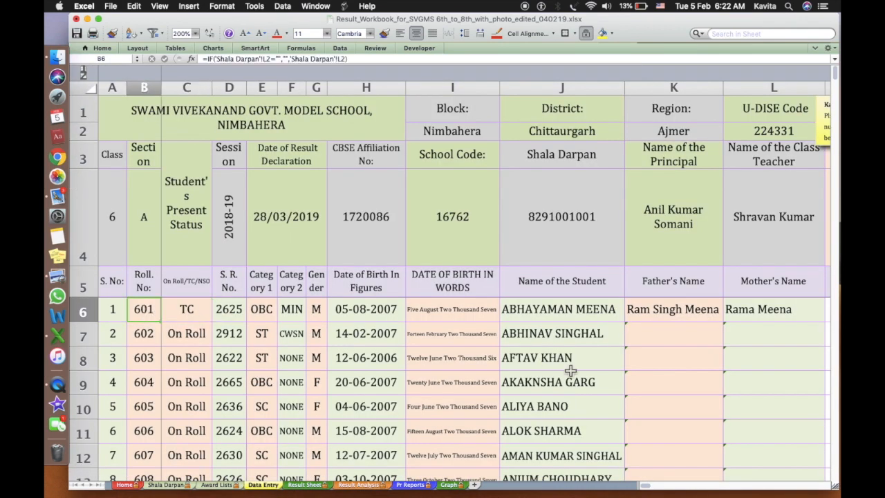
pyautogui.click(758, 321)
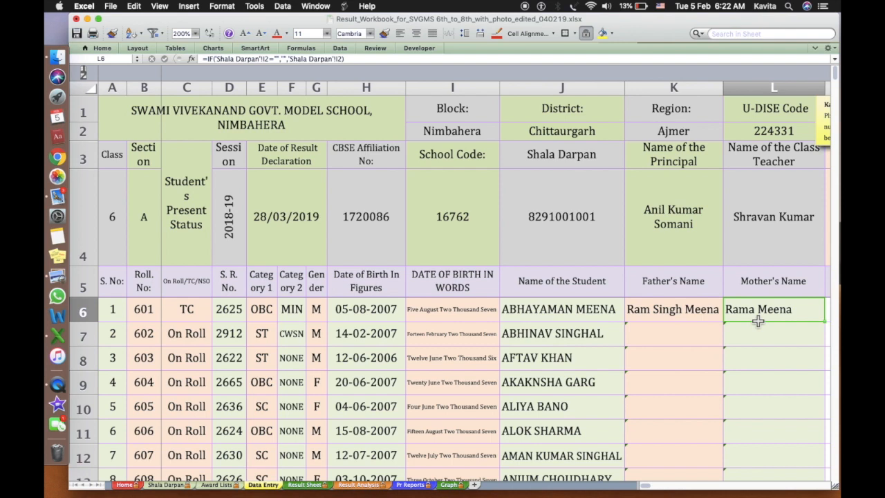
pyautogui.click(220, 484)
pyautogui.scroll(5, 290, 350)
pyautogui.click(243, 280)
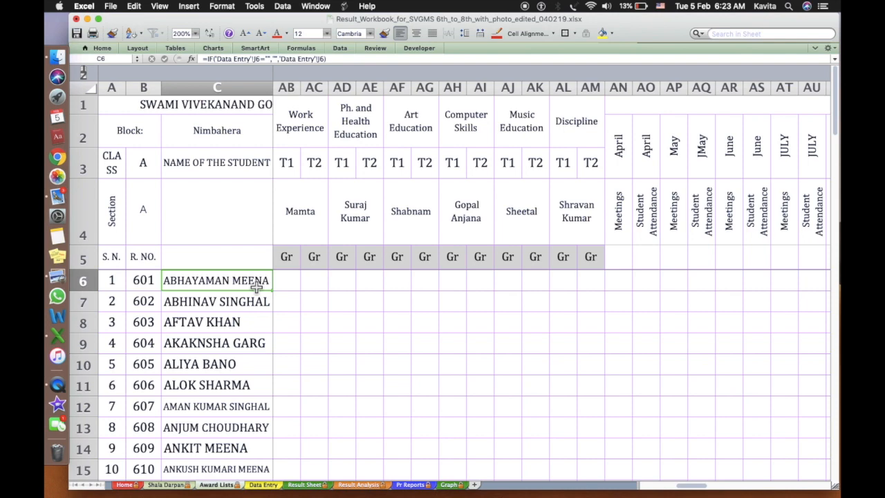
pyautogui.press('Right')
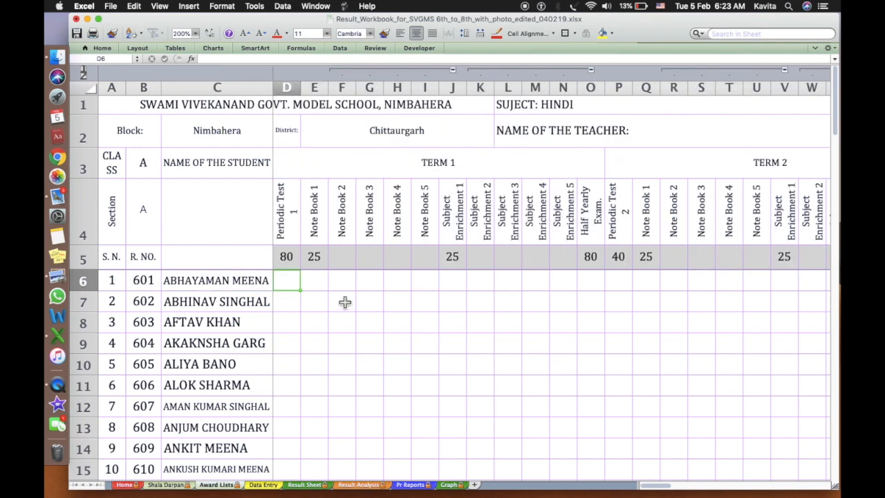
pyautogui.click(146, 49)
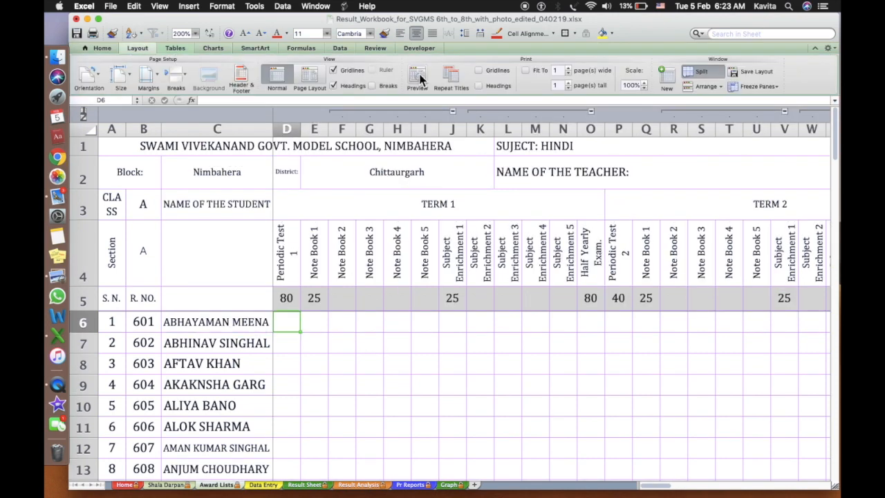
pyautogui.click(419, 79)
pyautogui.scroll(-10, 477, 238)
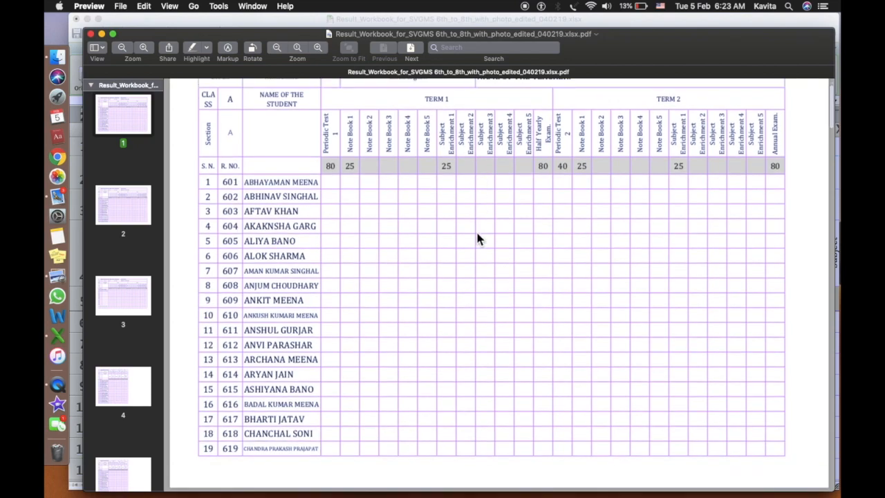
pyautogui.scroll(-2, 477, 239)
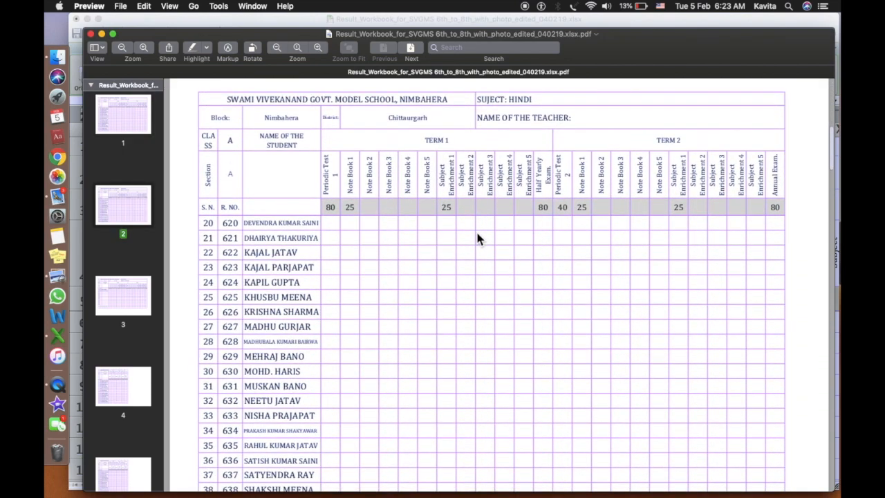
pyautogui.scroll(10, 477, 238)
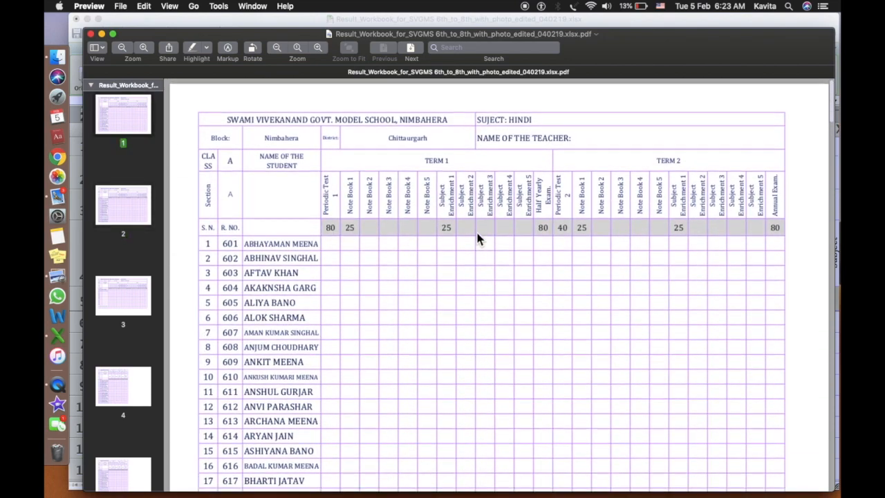
pyautogui.scroll(-15, 471, 264)
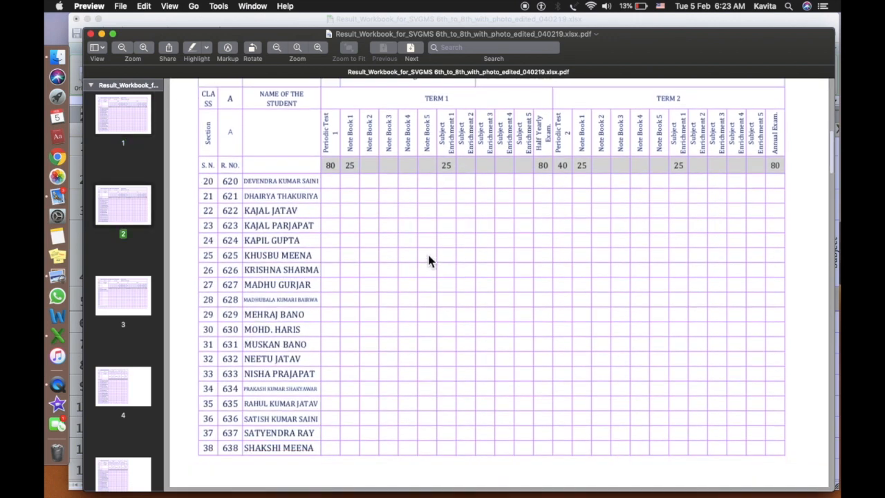
pyautogui.press('super+w')
# Scroll the Data Entry sheet right from Mother's Name through the Mathematics and Science marks to Work Experience
pyautogui.click(334, 334)
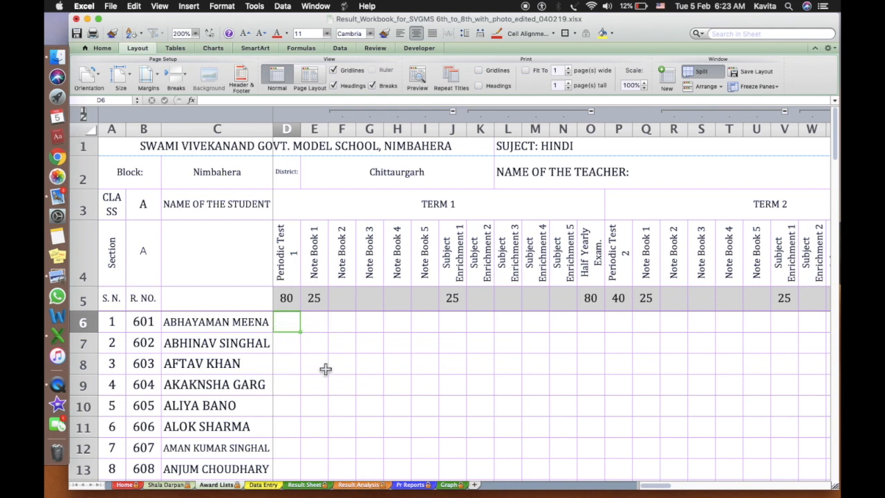
pyautogui.click(262, 484)
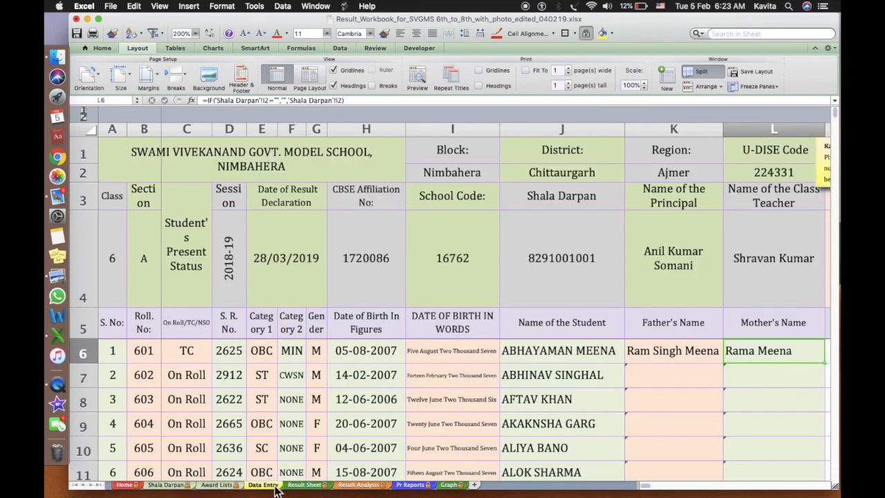
pyautogui.hscroll(10, 430, 365)
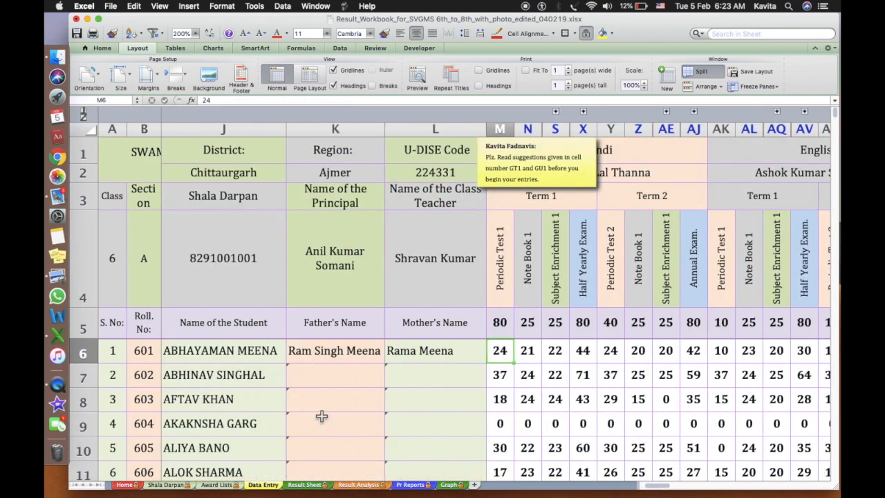
pyautogui.click(320, 416)
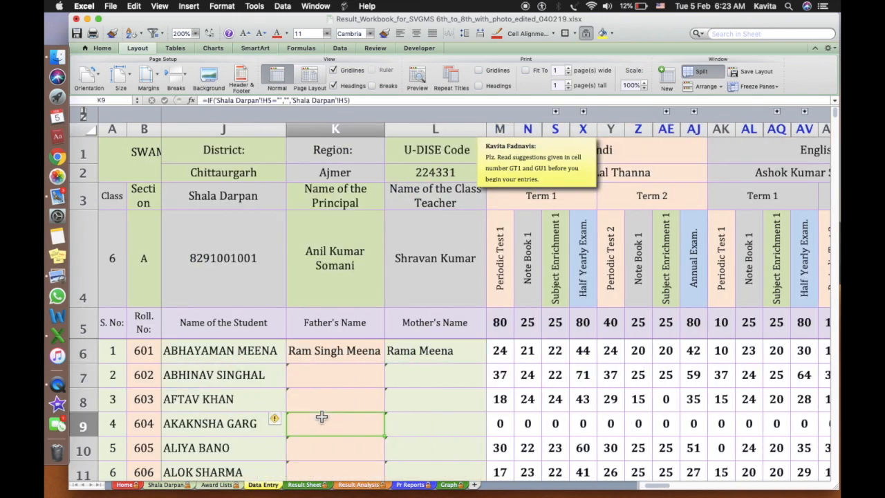
pyautogui.click(463, 362)
pyautogui.hscroll(15, 463, 364)
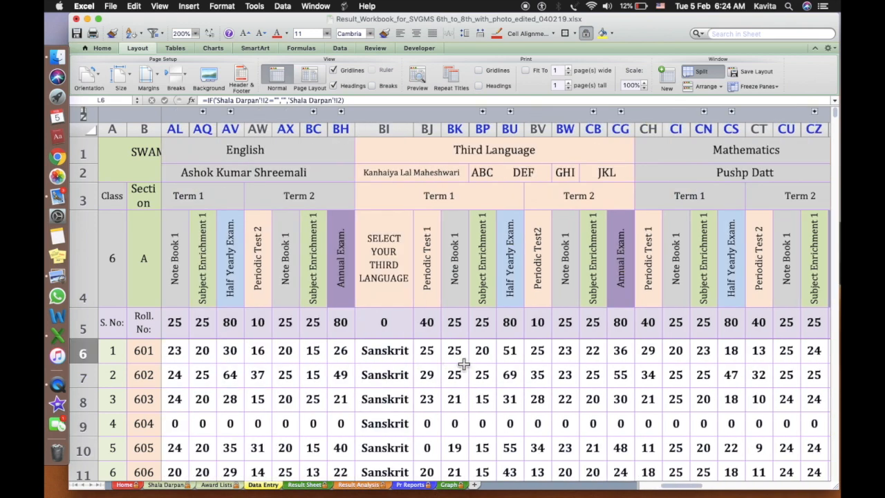
pyautogui.hscroll(10, 463, 365)
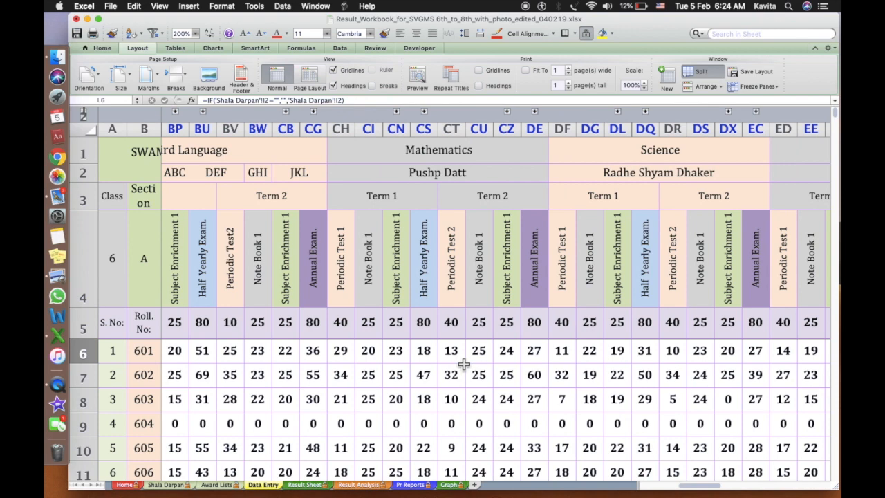
pyautogui.scroll(-2, 464, 364)
pyautogui.hscroll(8, 463, 364)
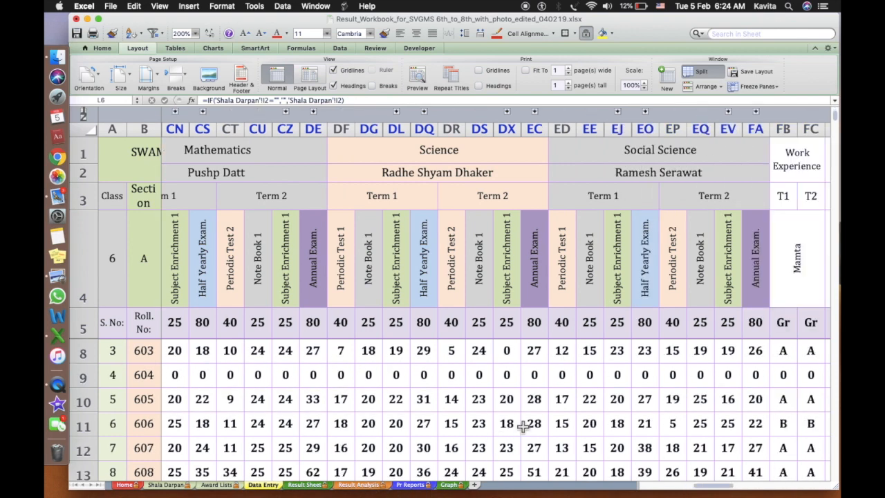
pyautogui.click(319, 486)
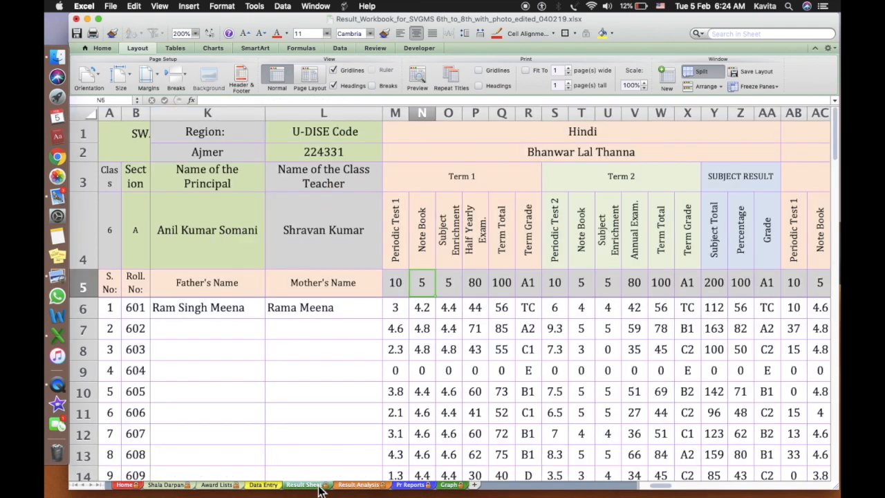
pyautogui.hscroll(15, 587, 349)
pyautogui.hscroll(2, 587, 350)
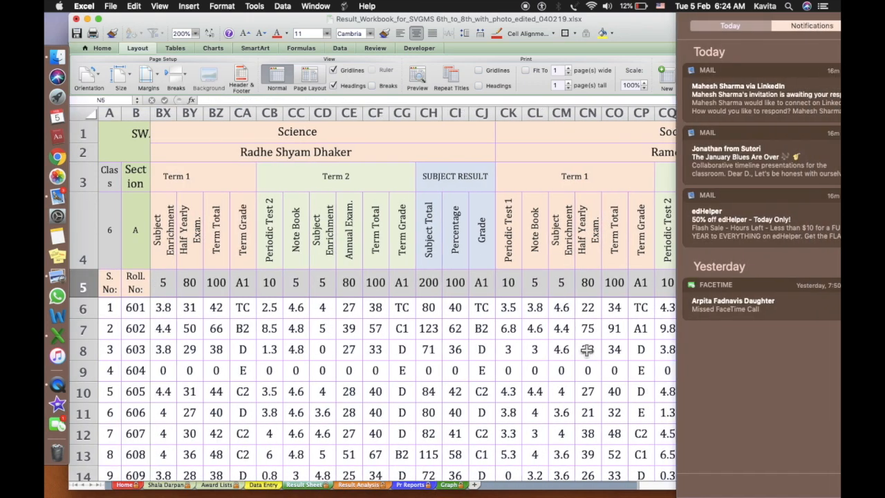
pyautogui.click(609, 369)
pyautogui.hscroll(10, 533, 371)
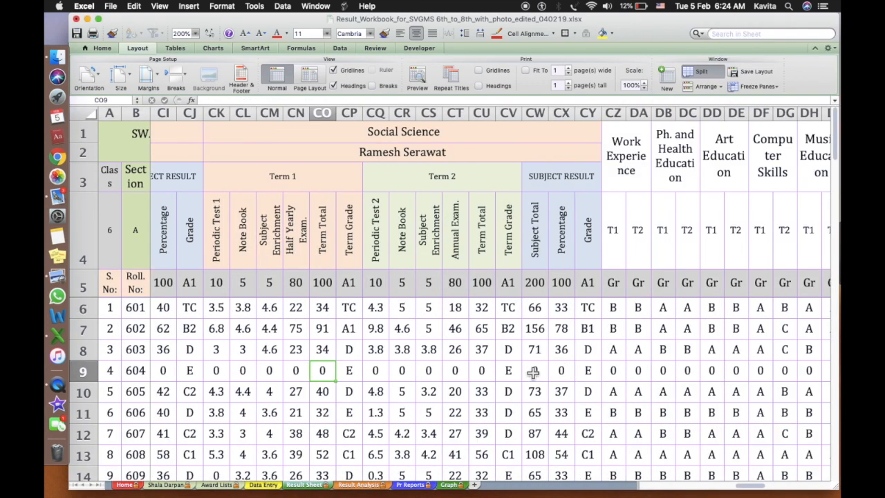
pyautogui.hscroll(5, 628, 341)
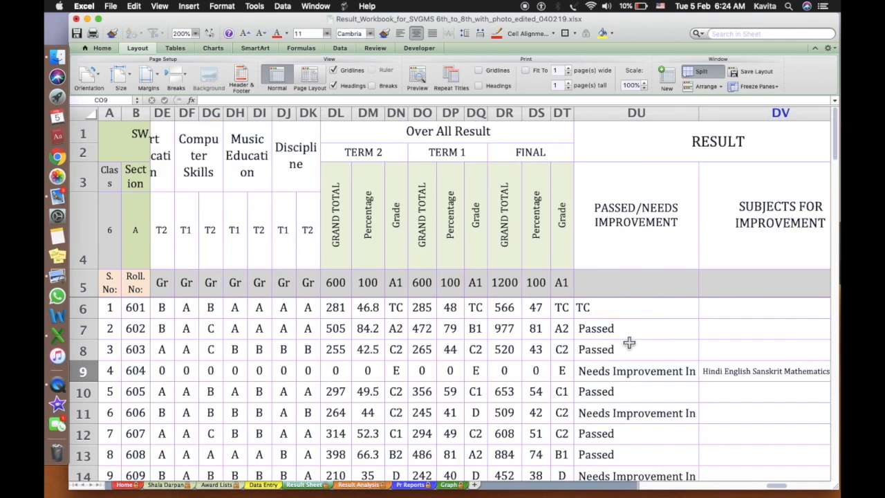
pyautogui.click(627, 342)
pyautogui.hscroll(4, 627, 342)
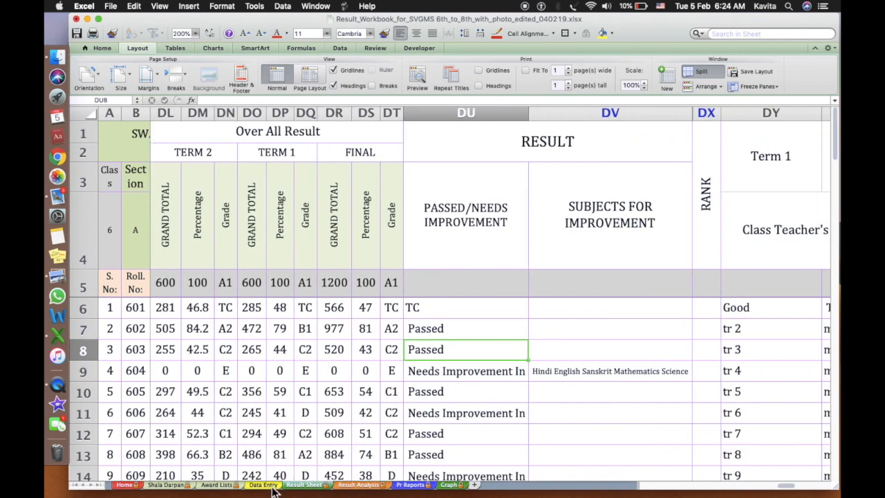
pyautogui.click(263, 484)
pyautogui.hscroll(6, 583, 336)
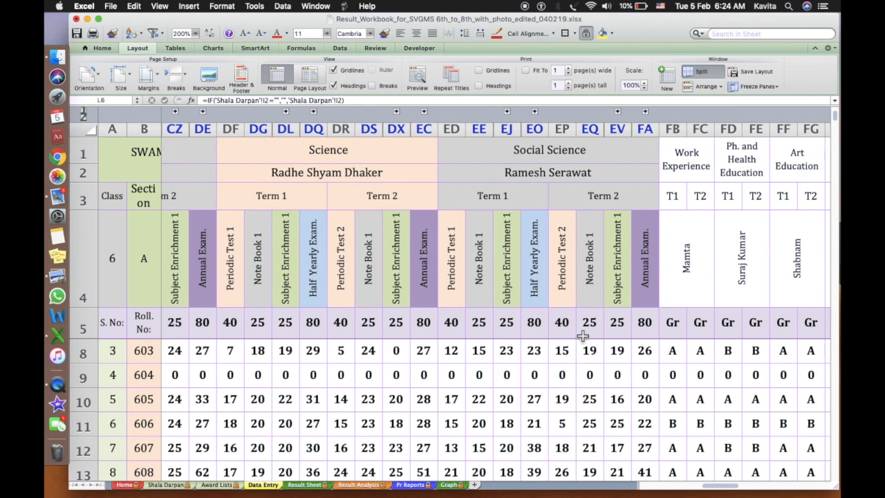
pyautogui.hscroll(8, 583, 336)
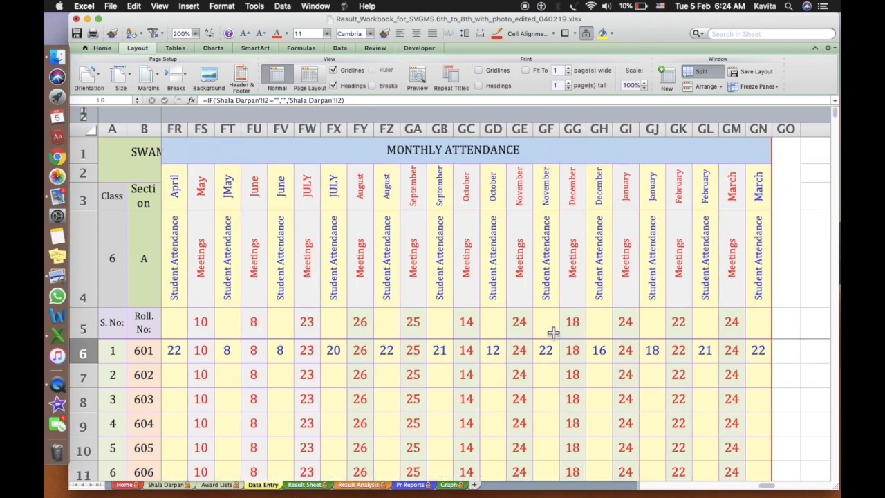
pyautogui.hscroll(-2, 443, 282)
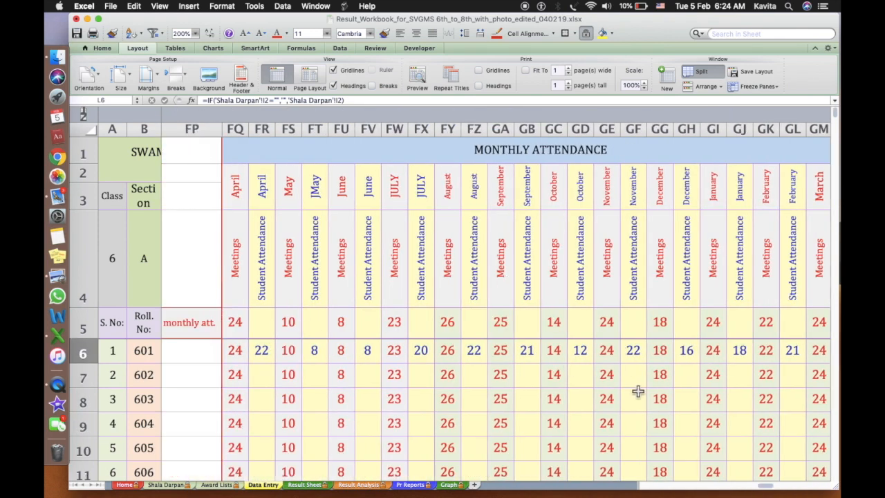
pyautogui.hscroll(3, 633, 392)
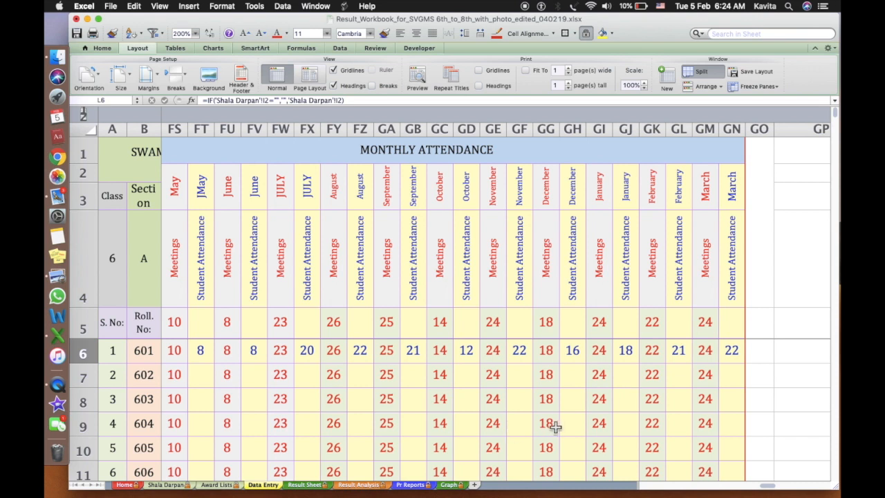
pyautogui.scroll(-5, 557, 427)
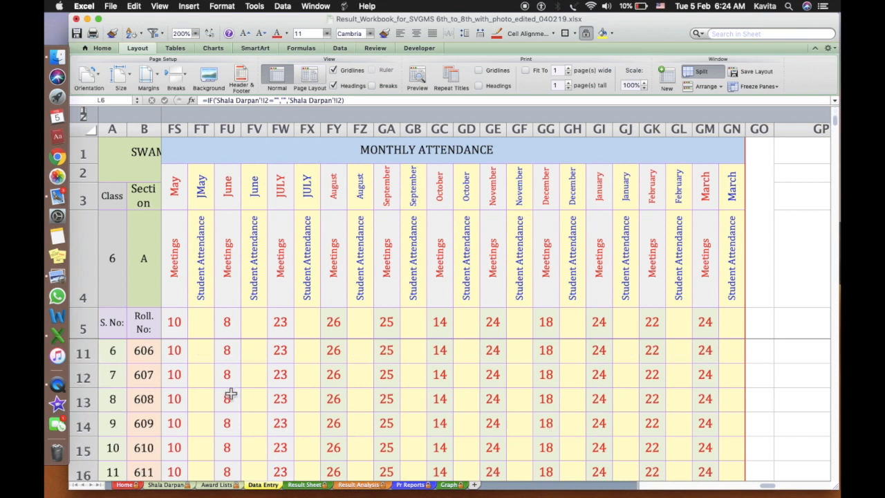
# Review the Result Analysis subject-wise and category-wise tables down to the SC M and SC F grades
pyautogui.click(377, 489)
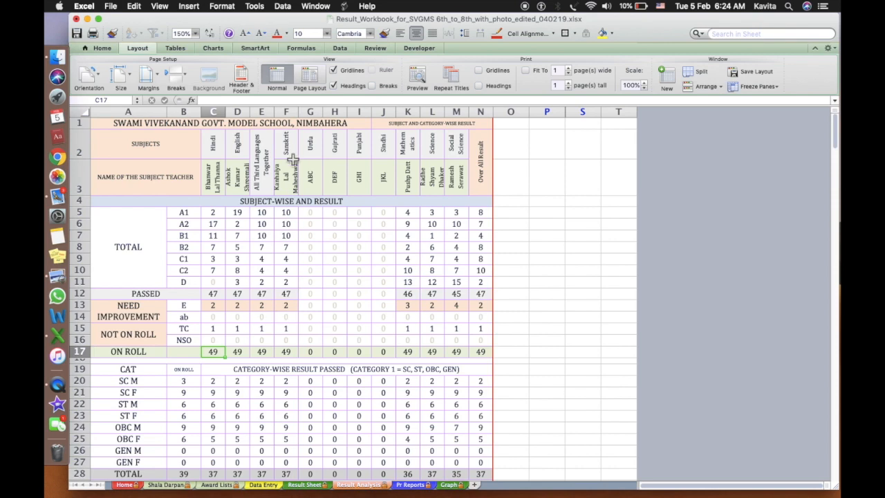
pyautogui.scroll(-1, 249, 331)
pyautogui.scroll(-20, 249, 330)
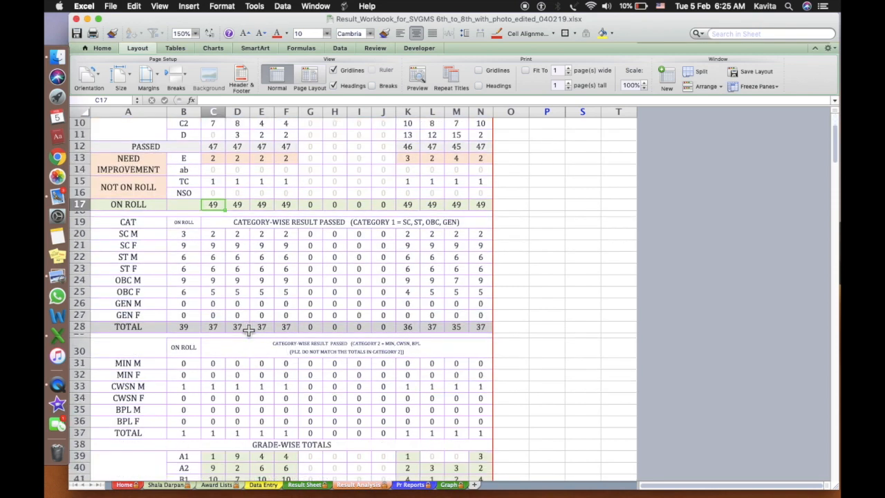
pyautogui.scroll(-13, 249, 331)
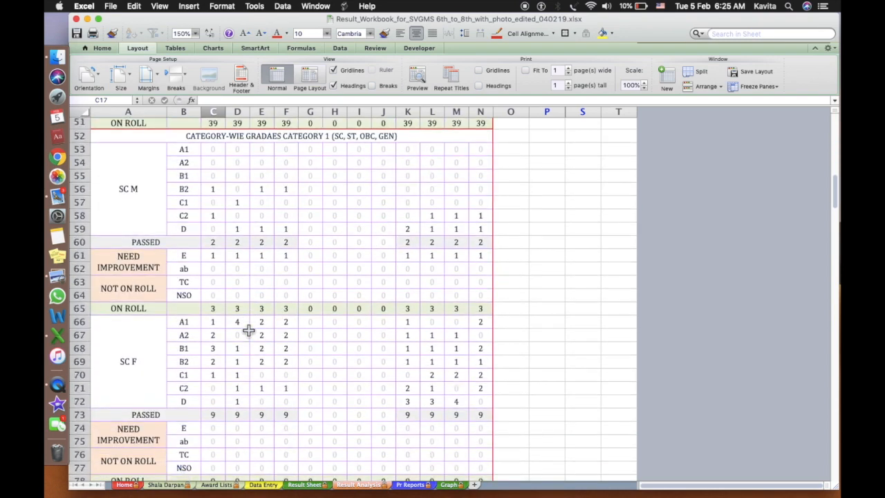
pyautogui.scroll(20, 249, 330)
pyautogui.scroll(9, 296, 385)
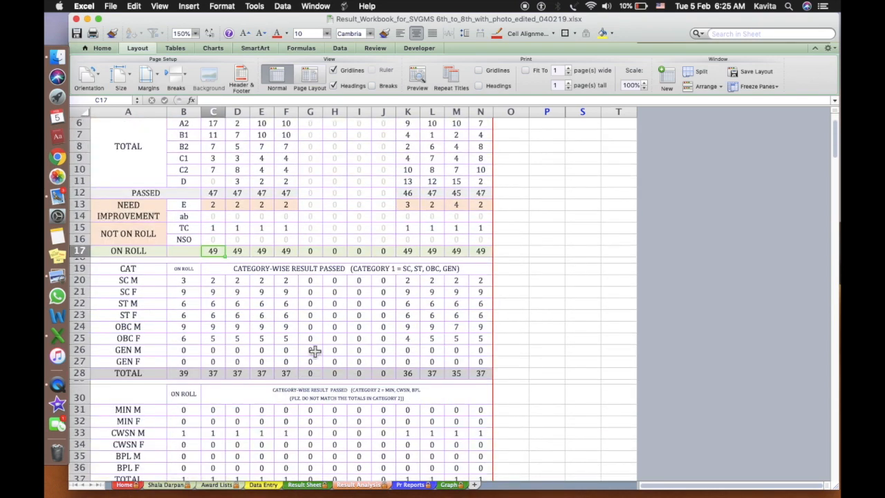
pyautogui.click(440, 269)
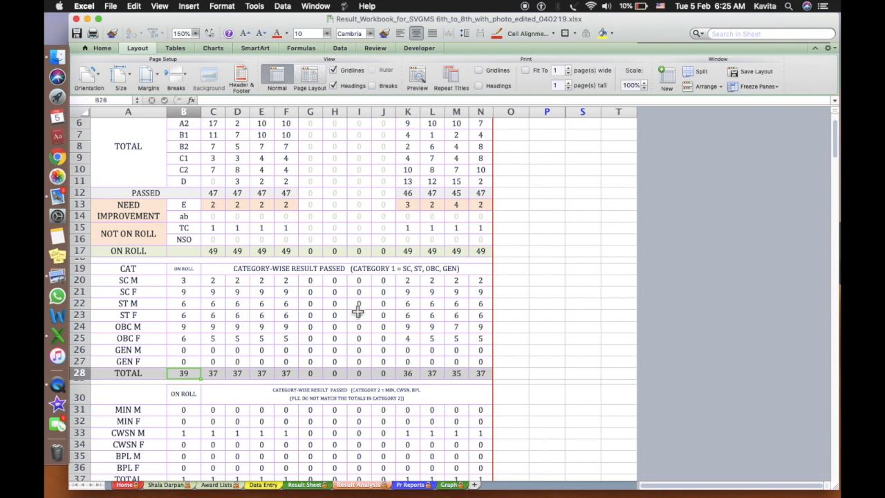
pyautogui.scroll(-5, 358, 311)
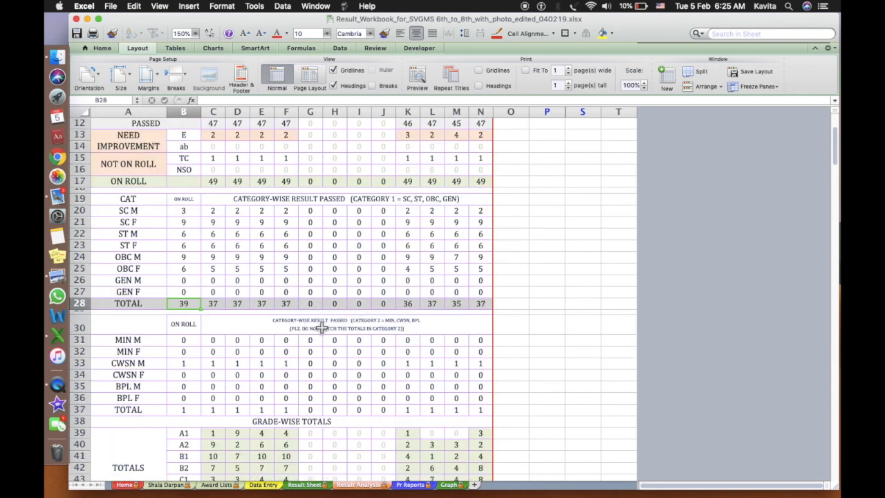
pyautogui.click(313, 322)
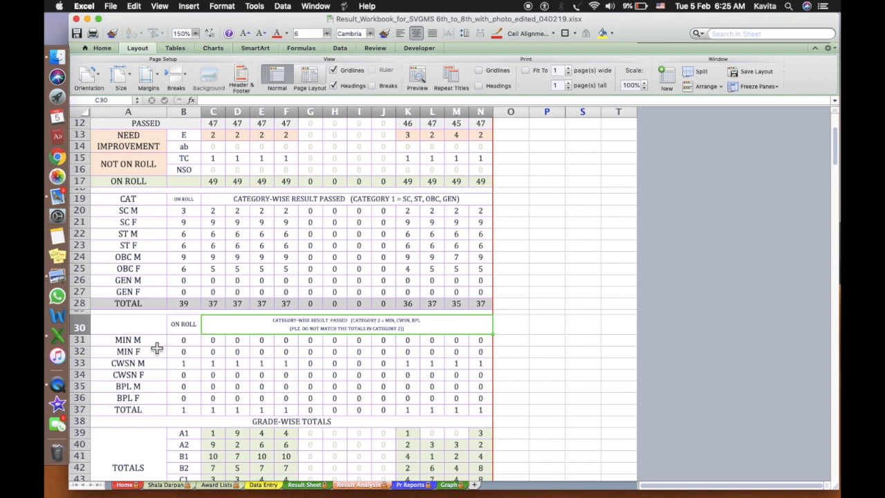
pyautogui.scroll(-12, 245, 376)
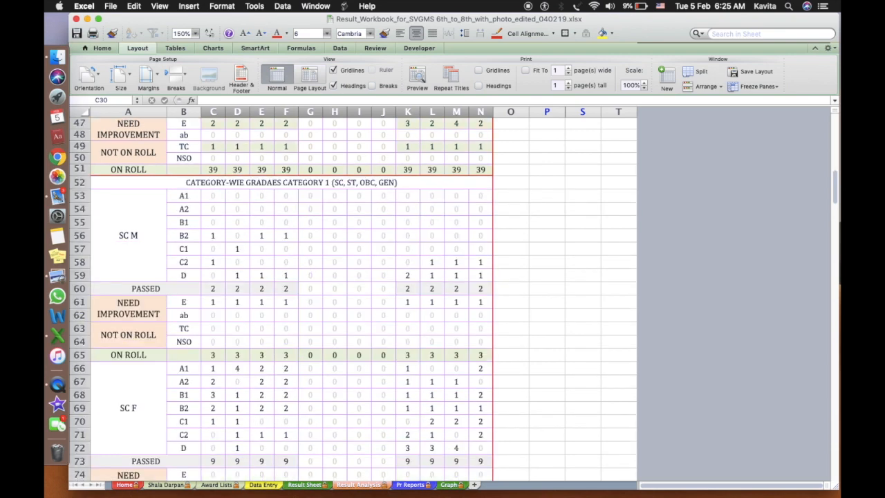
# Preview the Pr Reports 2018-19 report cards as a PDF, then close the preview
pyautogui.click(417, 486)
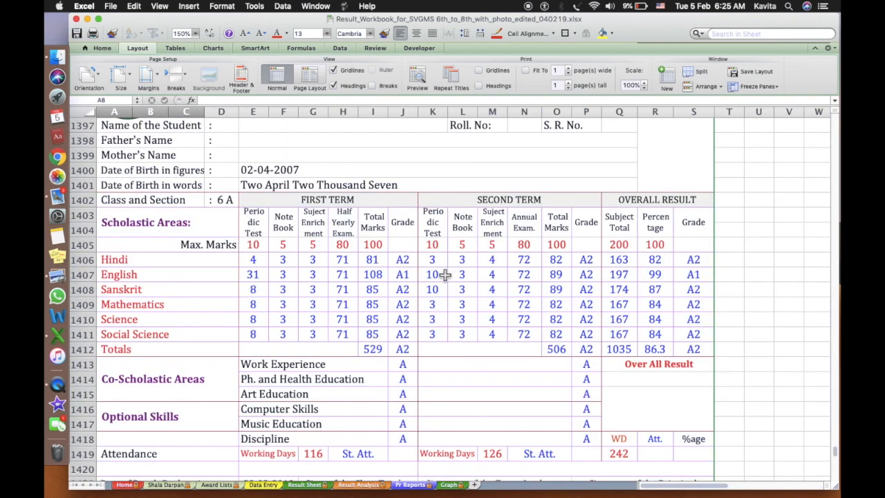
pyautogui.scroll(3, 450, 289)
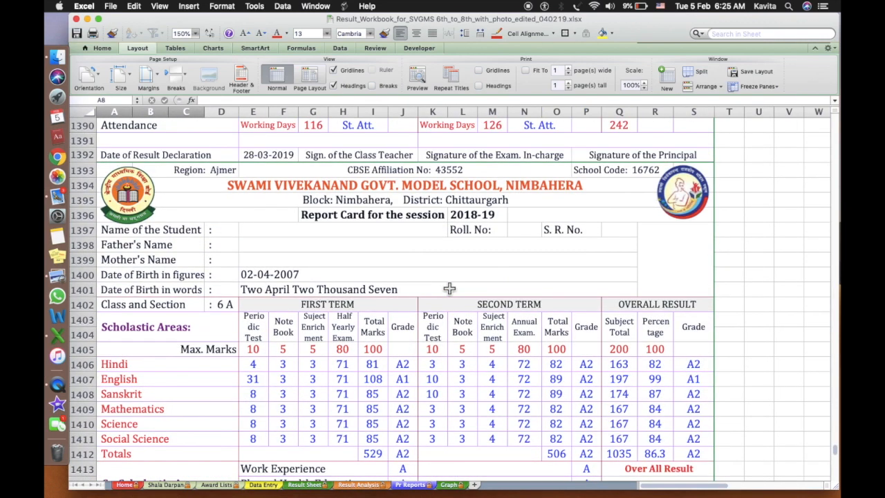
pyautogui.click(418, 78)
pyautogui.scroll(-10, 491, 234)
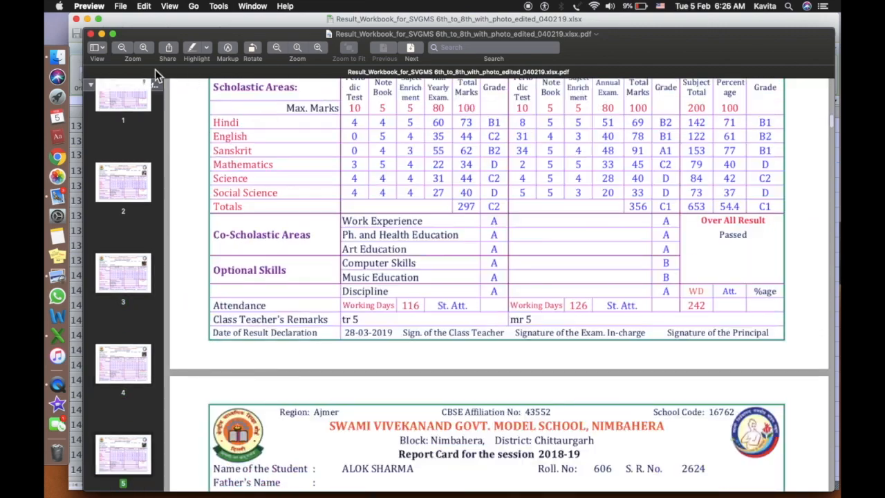
pyautogui.click(91, 34)
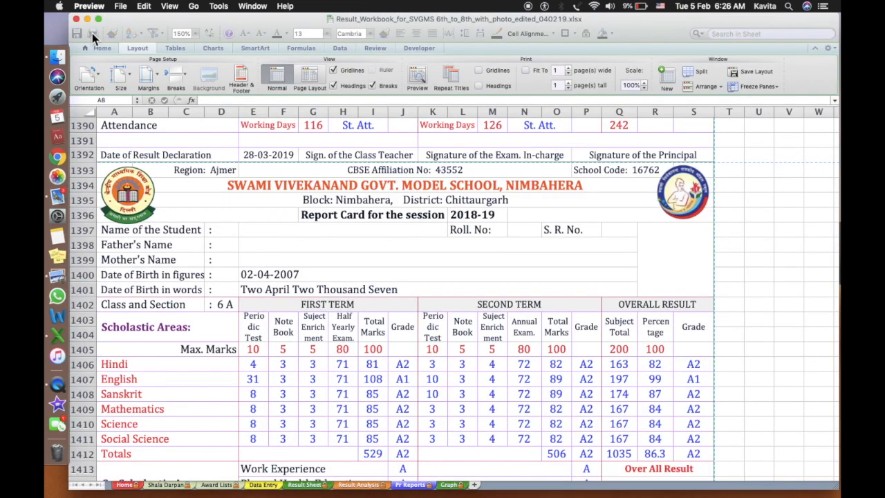
pyautogui.click(670, 263)
# Delete the student photo at the top of the first report card, leaving R5 empty
pyautogui.click(674, 258)
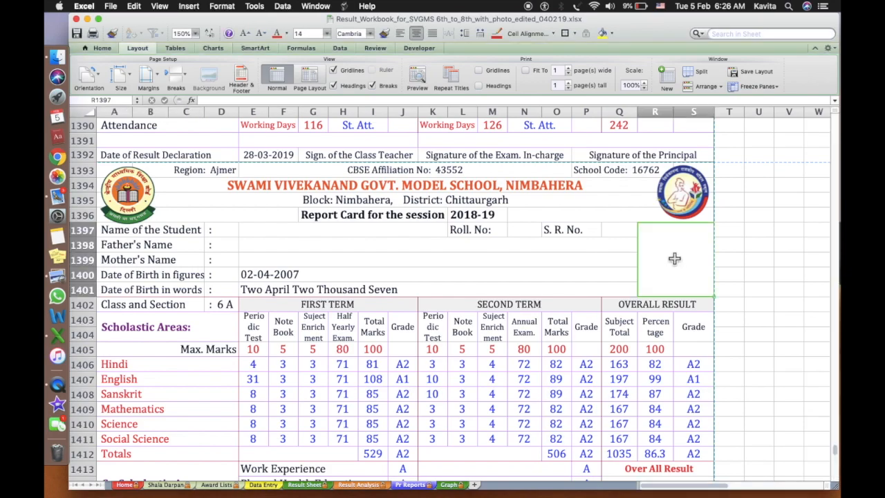
pyautogui.scroll(20, 674, 259)
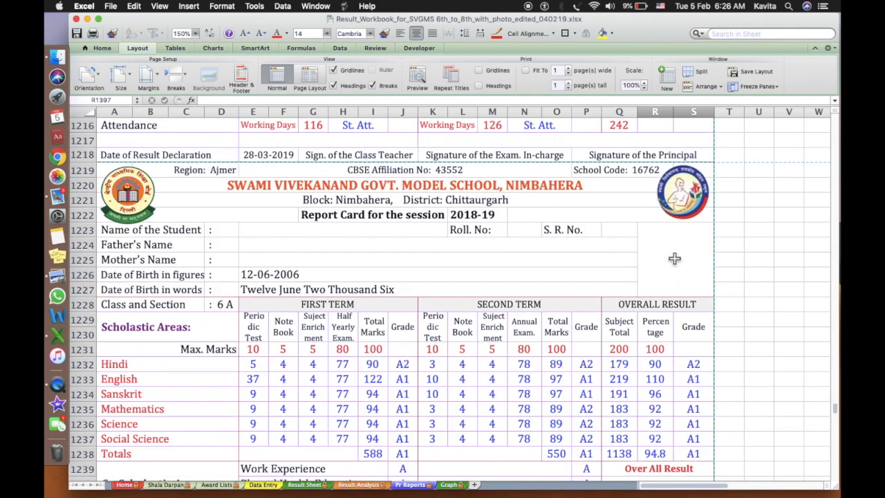
pyautogui.scroll(20, 674, 259)
pyautogui.scroll(20, 674, 259)
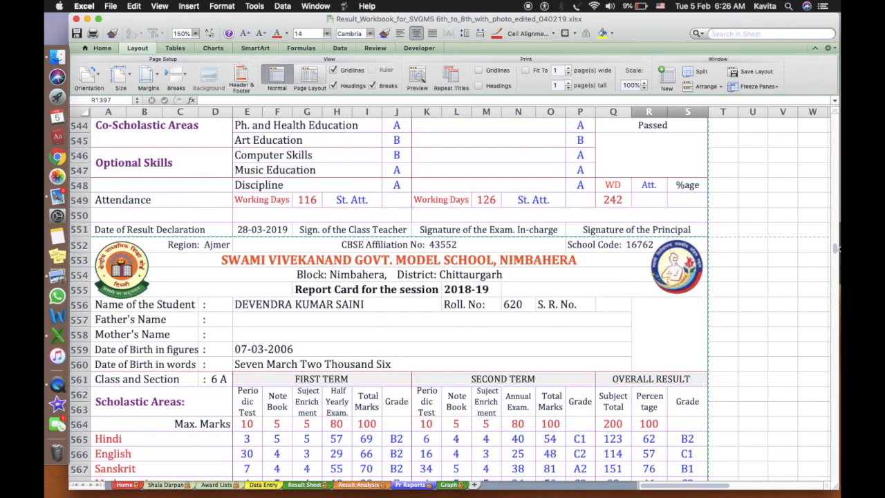
pyautogui.moveTo(836, 254); pyautogui.dragTo(835, 119)
pyautogui.click(681, 194)
pyautogui.press('Delete')
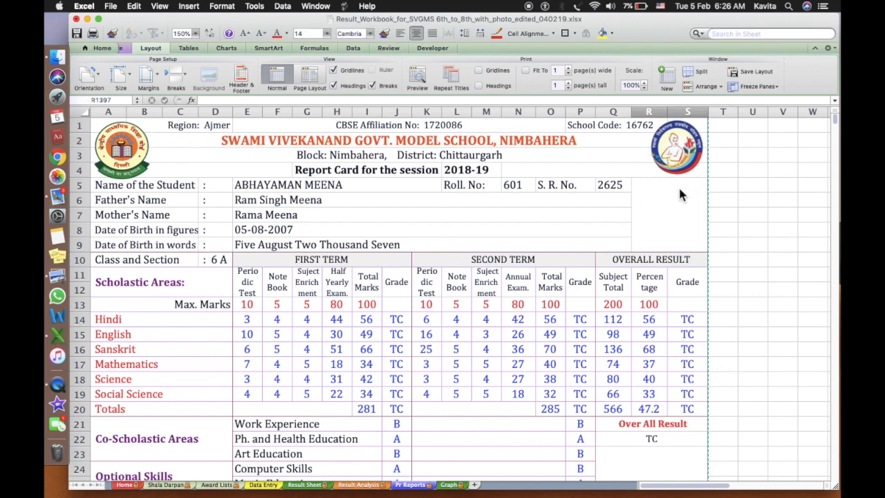
pyautogui.click(673, 228)
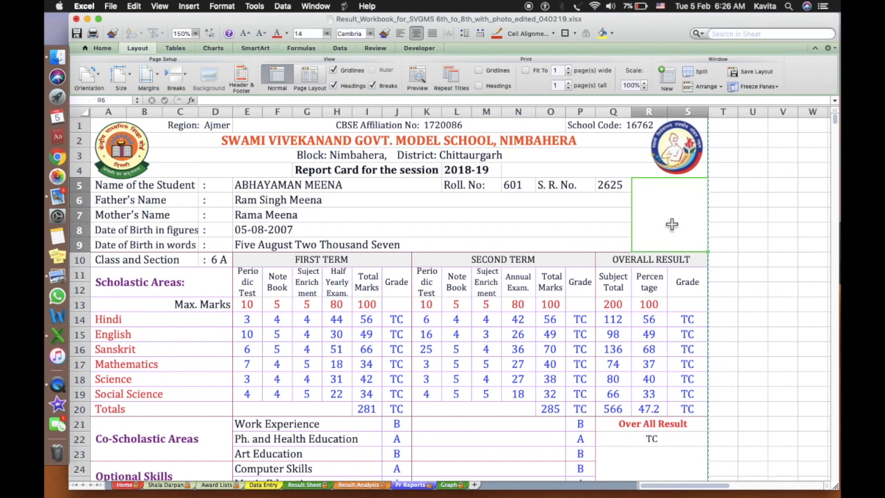
# Insert a picture from file, choosing a JPG photo from the Family folder
pyautogui.click(196, 6)
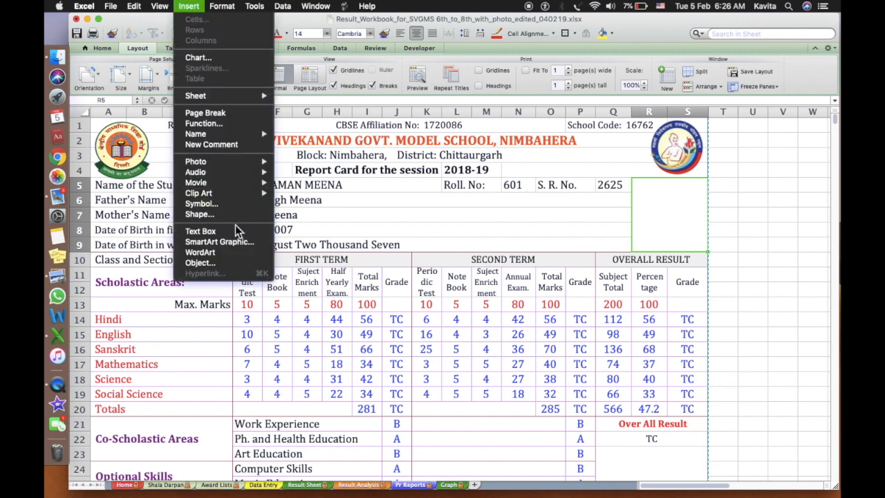
pyautogui.moveTo(221, 165)
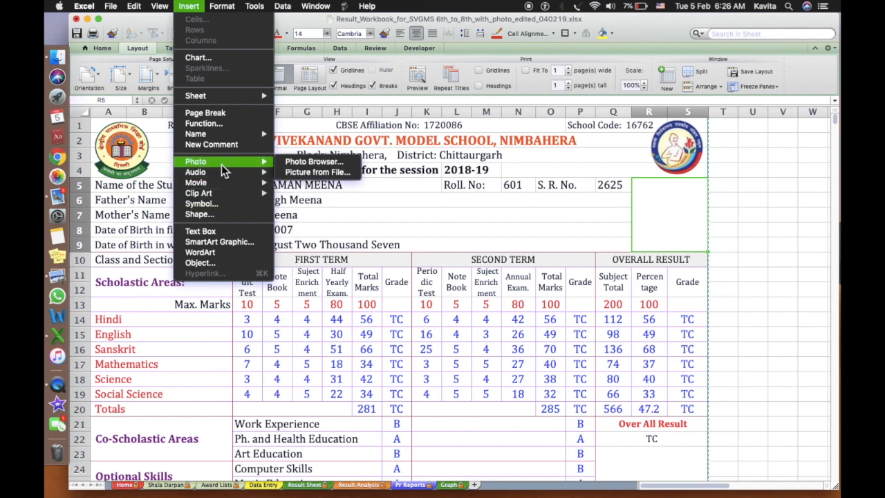
pyautogui.click(307, 172)
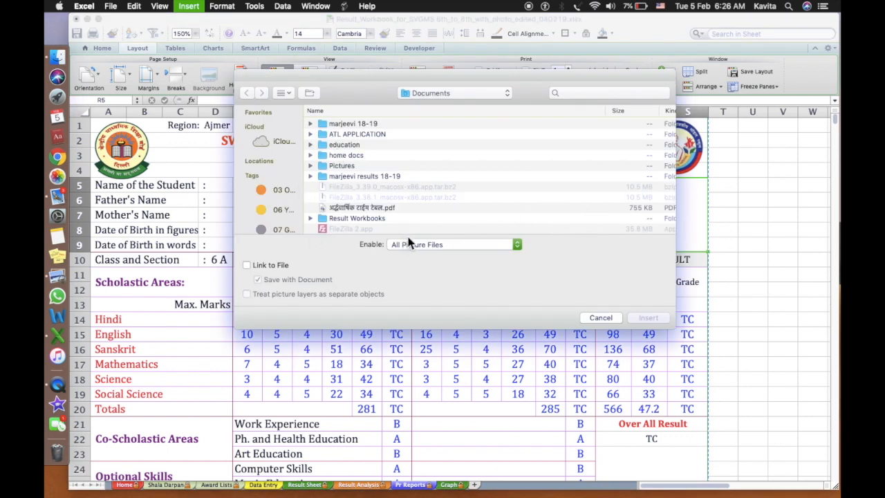
pyautogui.doubleClick(346, 145)
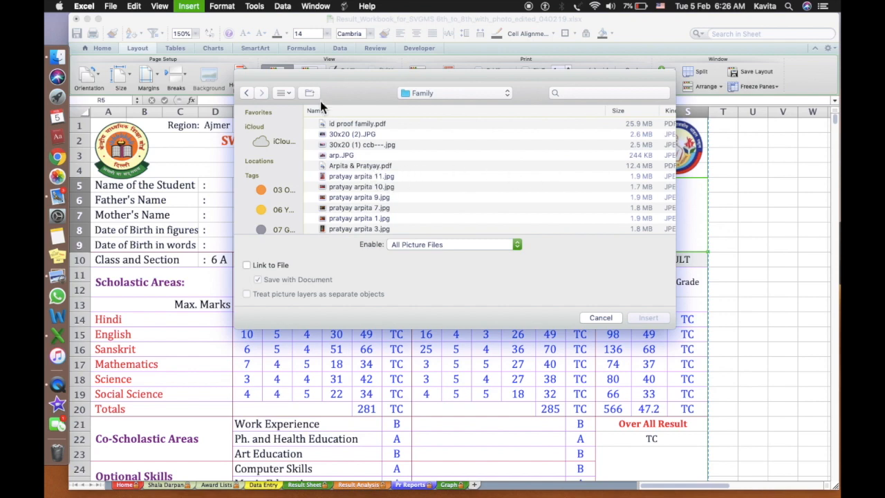
pyautogui.click(654, 319)
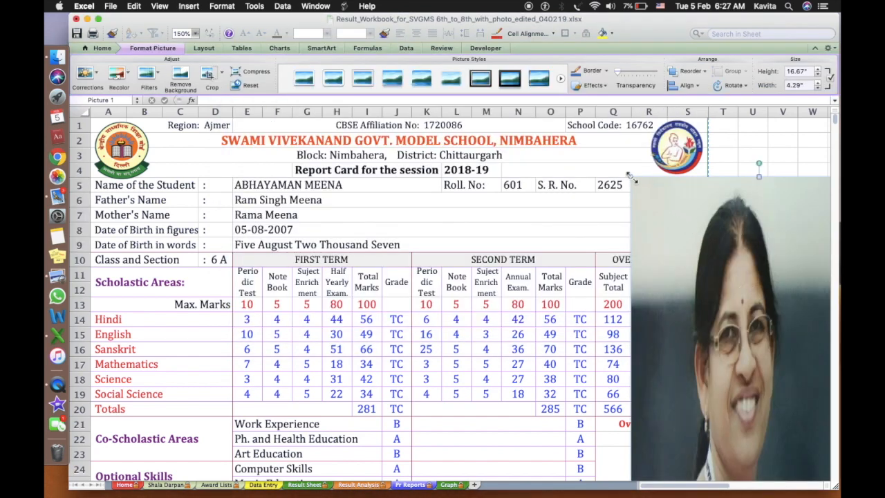
# Resize the photo to about 1.06" x 0.87", place it below the logo, then delete it
pyautogui.moveTo(632, 178); pyautogui.dragTo(750, 315)
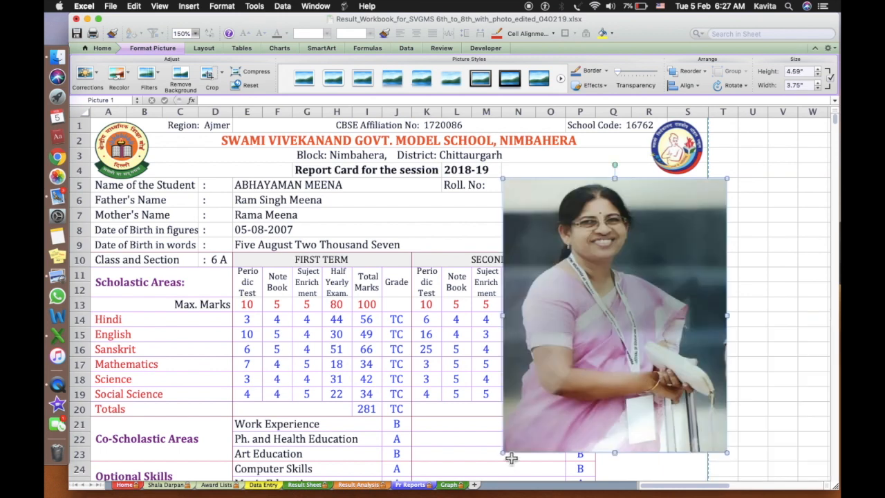
pyautogui.moveTo(507, 456); pyautogui.dragTo(674, 242)
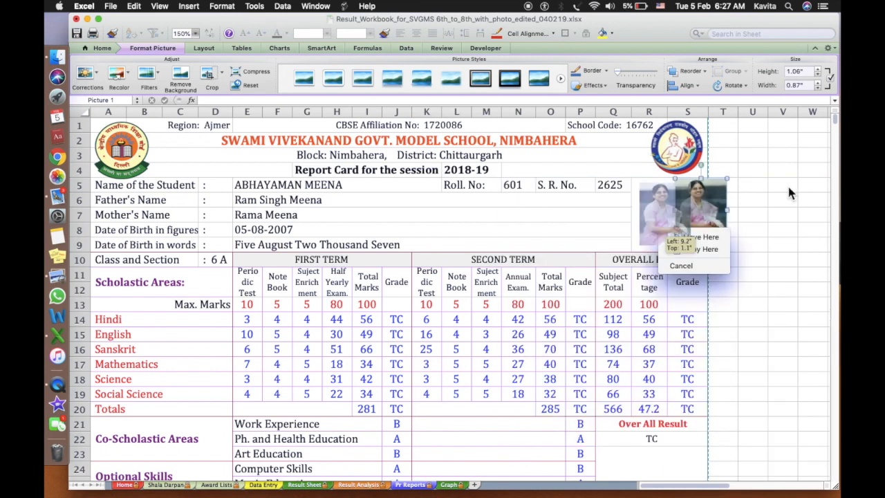
pyautogui.moveTo(716, 206); pyautogui.dragTo(684, 211)
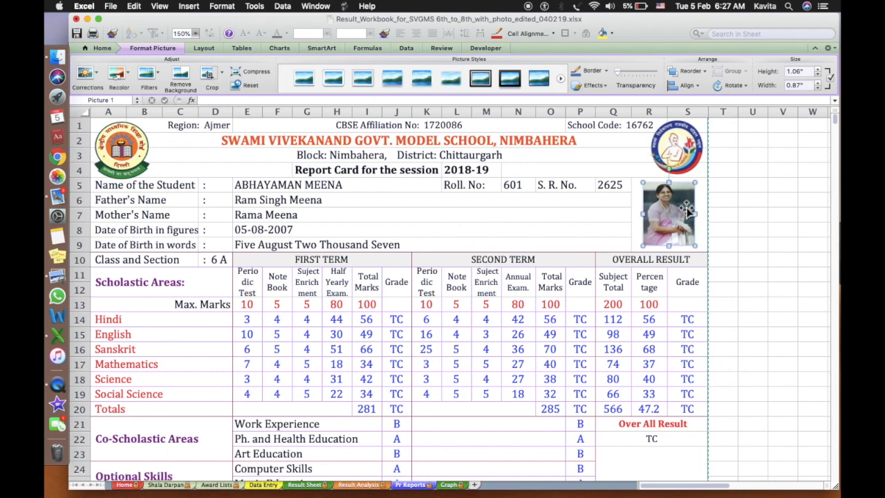
pyautogui.press('Delete')
pyautogui.press('Right')
pyautogui.press('Right')
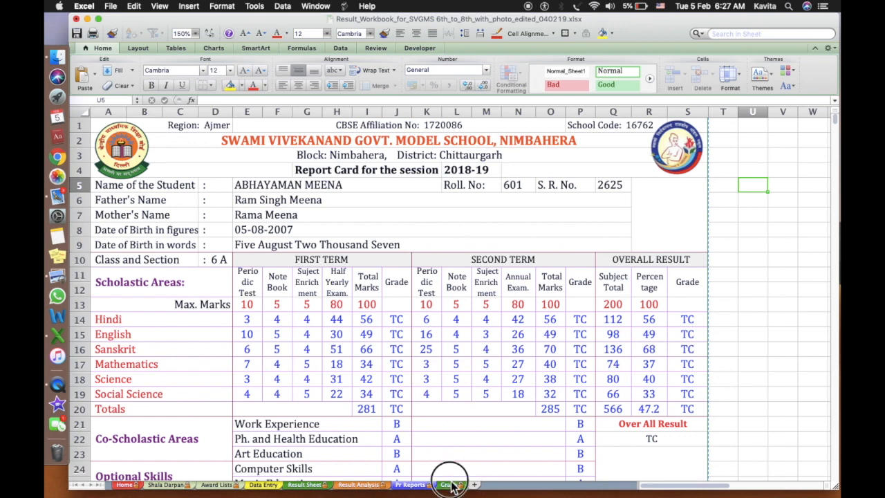
# Look through the Graph, Data Entry, Award Lists and Shala Darpan sheets in turn
pyautogui.click(451, 485)
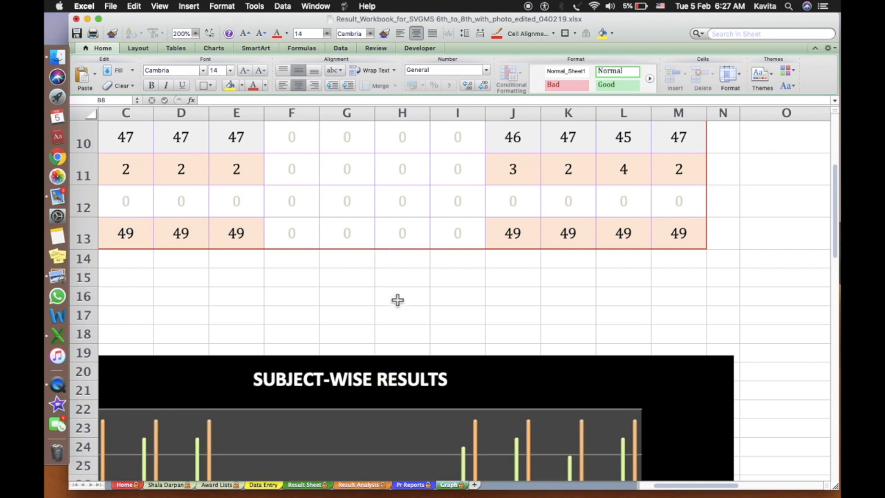
pyautogui.click(292, 336)
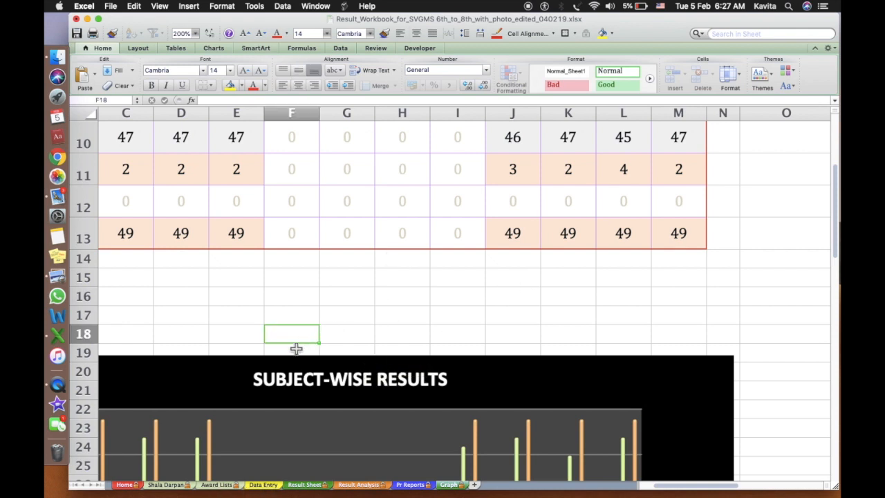
pyautogui.click(409, 314)
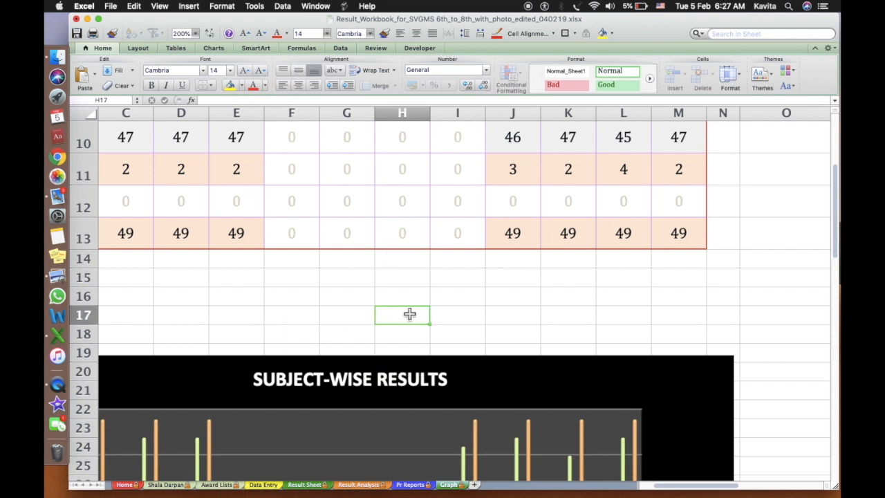
pyautogui.click(265, 486)
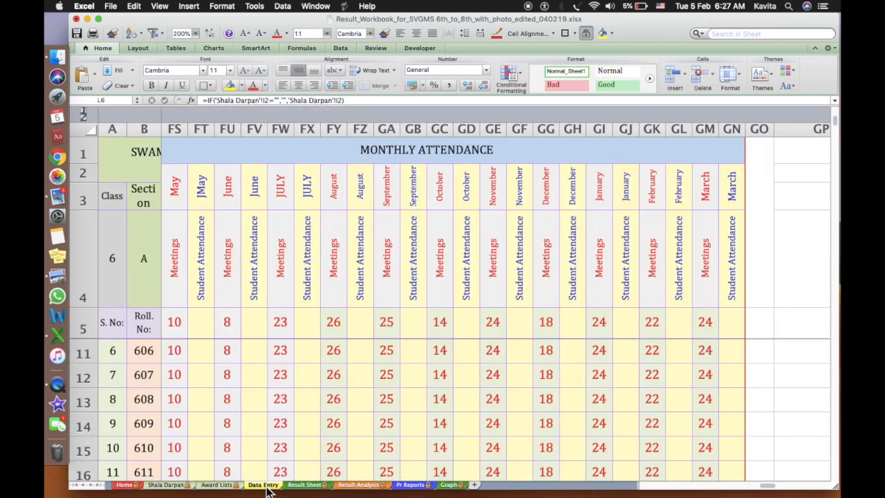
pyautogui.click(226, 486)
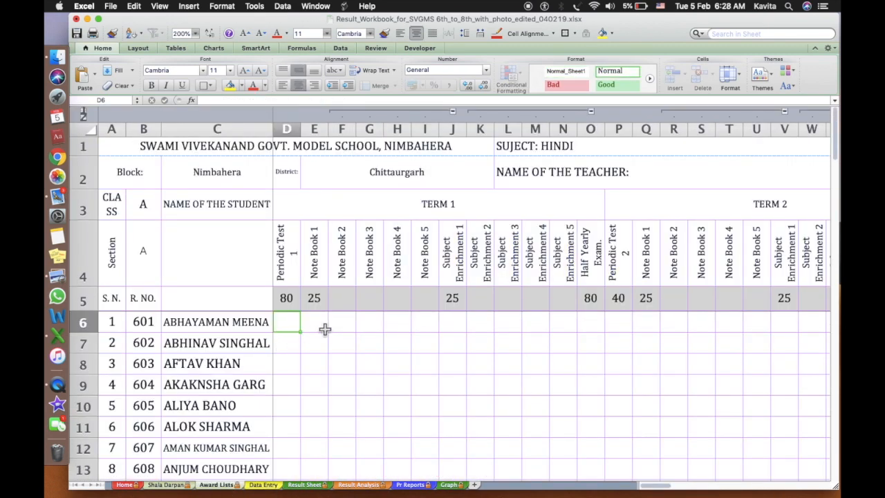
pyautogui.click(165, 486)
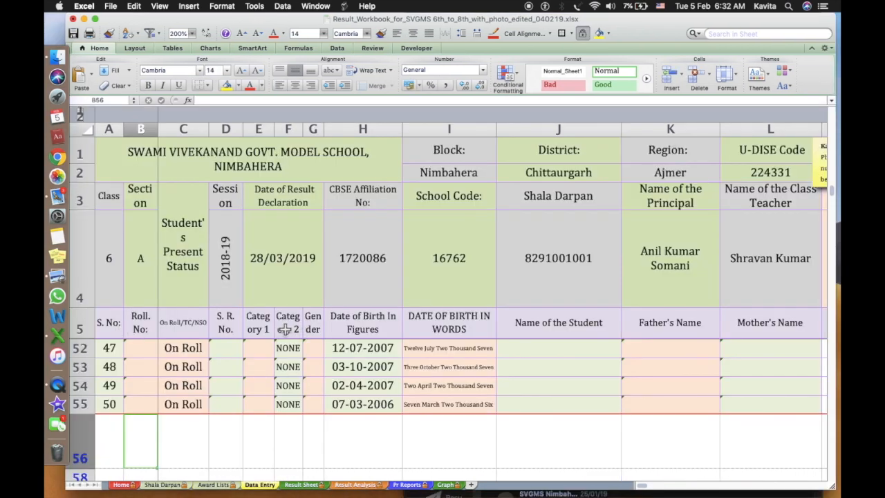
# Check the row 52 status cells, then unhide row 57 by selecting rows 56–58
pyautogui.click(202, 351)
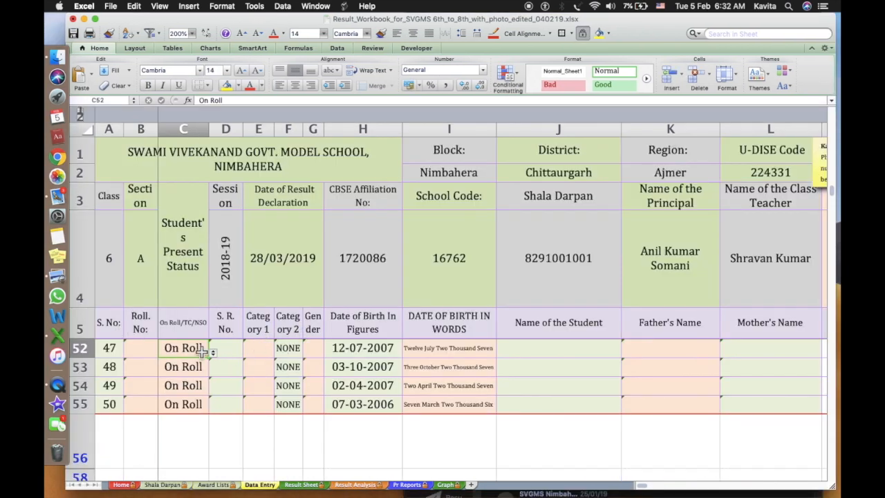
pyautogui.click(286, 350)
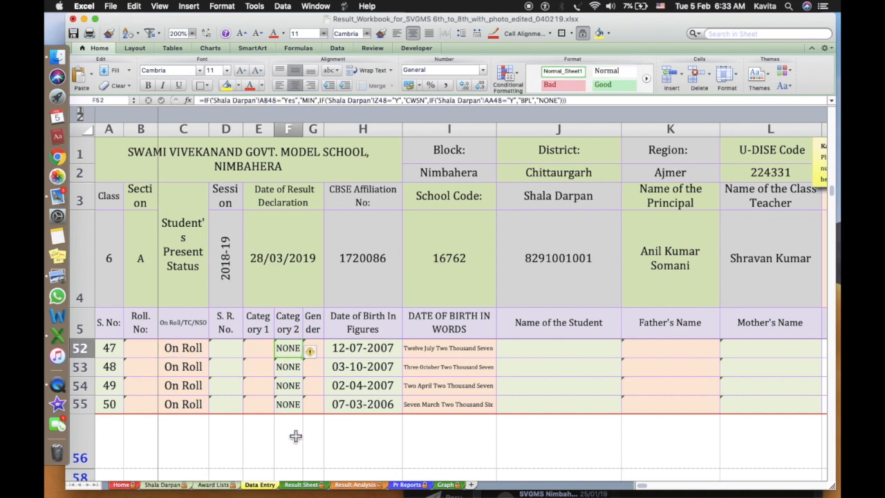
pyautogui.scroll(-1, 286, 433)
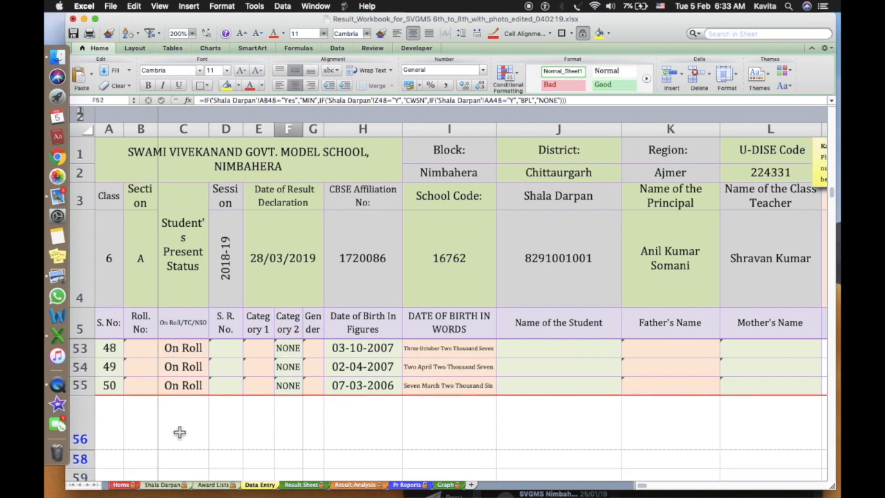
pyautogui.click(81, 439)
pyautogui.moveTo(89, 460); pyautogui.dragTo(89, 461)
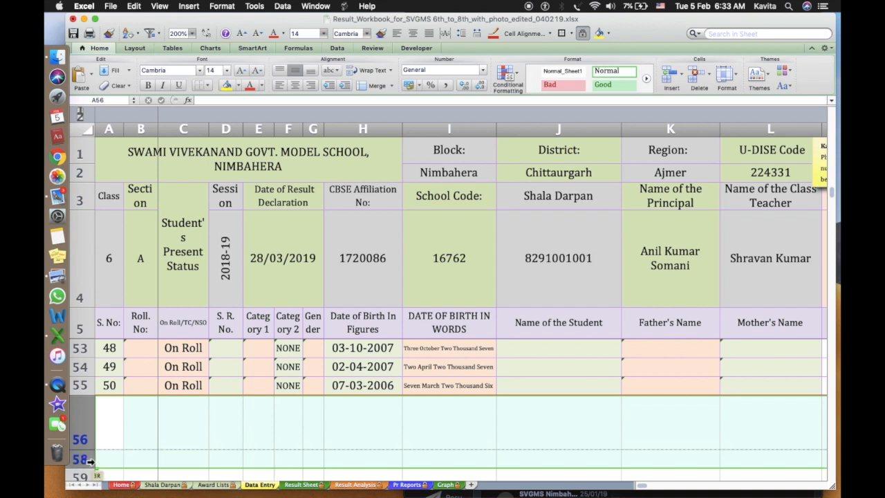
pyautogui.rightClick(92, 466)
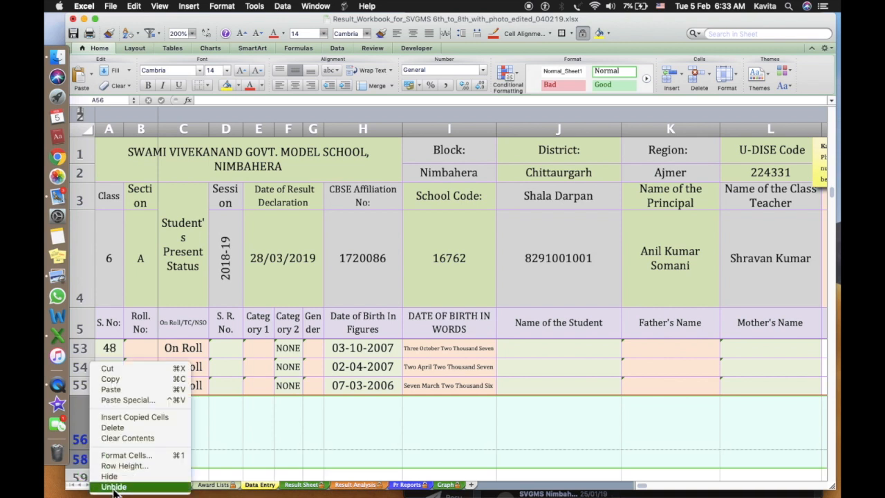
pyautogui.click(112, 486)
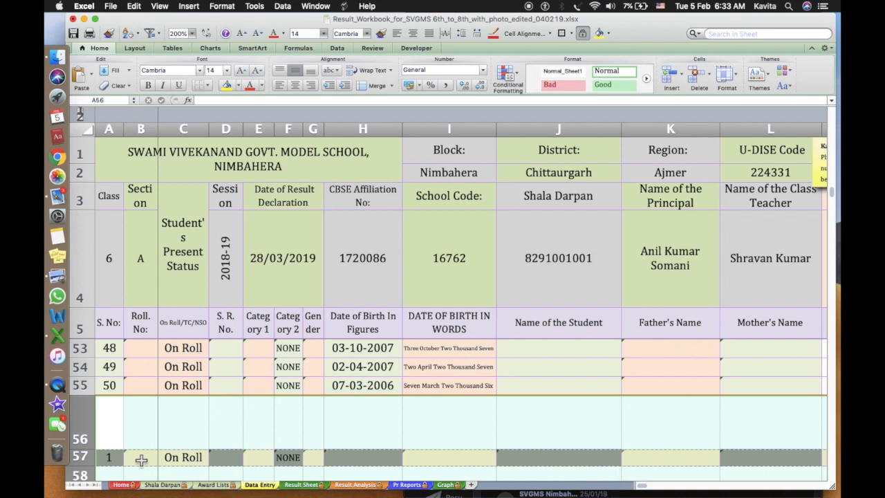
# Paste row 57's cells B57:L57 at B6 and fill them down to row 10
pyautogui.click(140, 460)
pyautogui.hscroll(3, 207, 442)
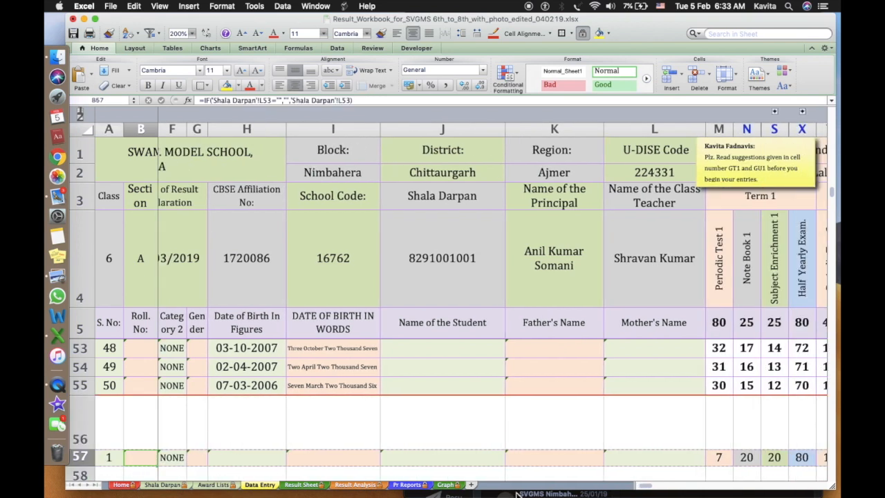
pyautogui.keyDown('shift'); pyautogui.click(629, 462); pyautogui.keyUp('shift')
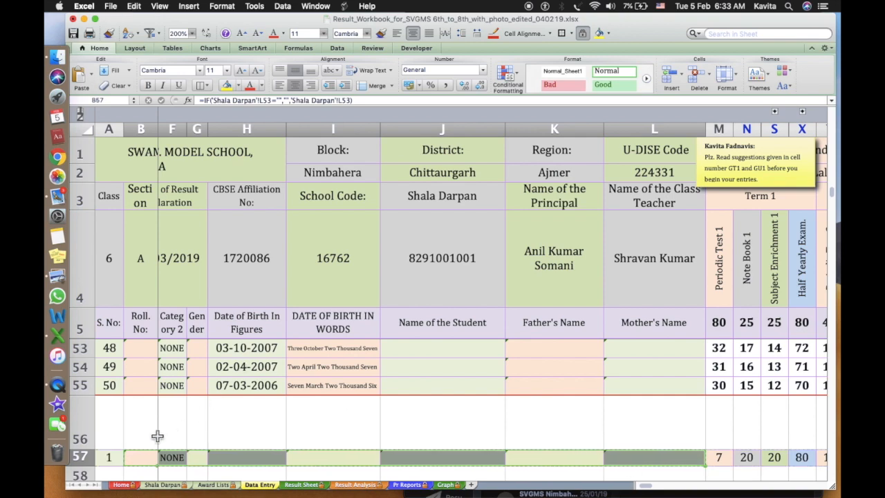
pyautogui.scroll(15, 158, 436)
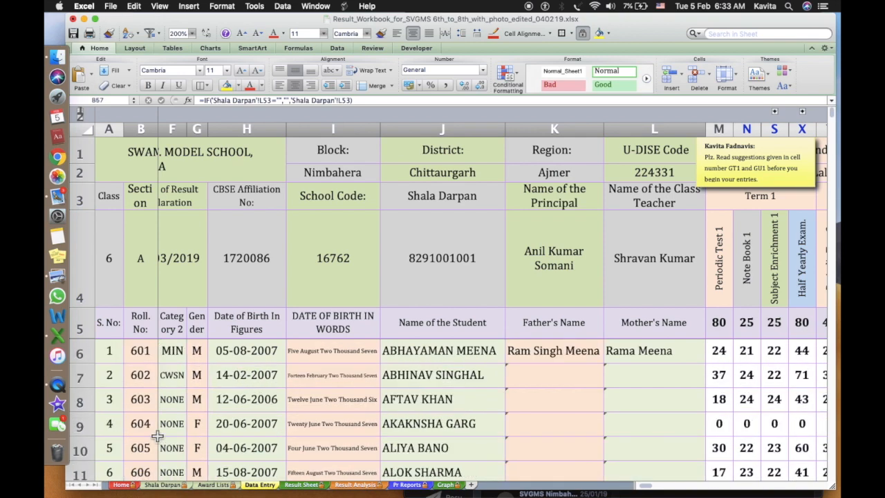
pyautogui.click(146, 350)
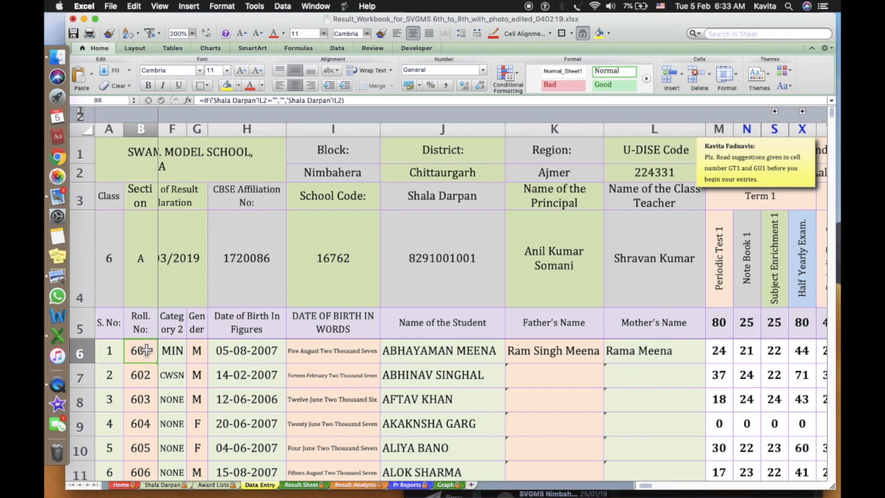
pyautogui.press('super+v')
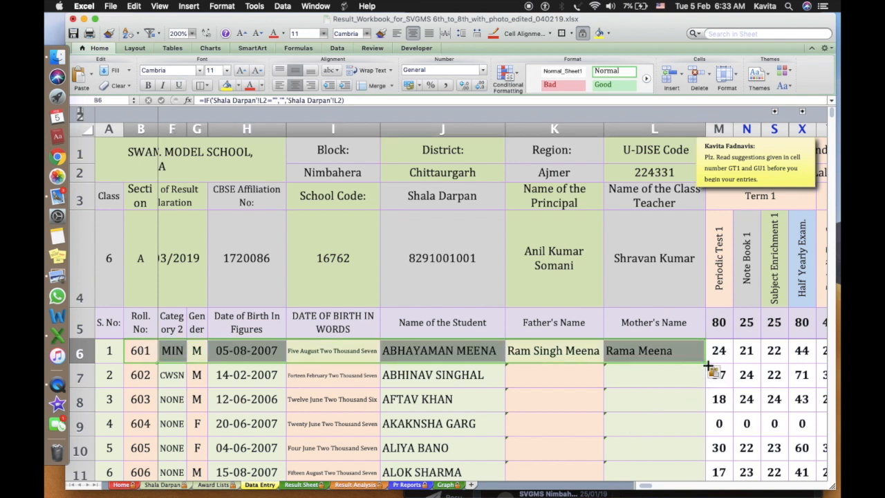
pyautogui.moveTo(708, 366); pyautogui.dragTo(719, 460)
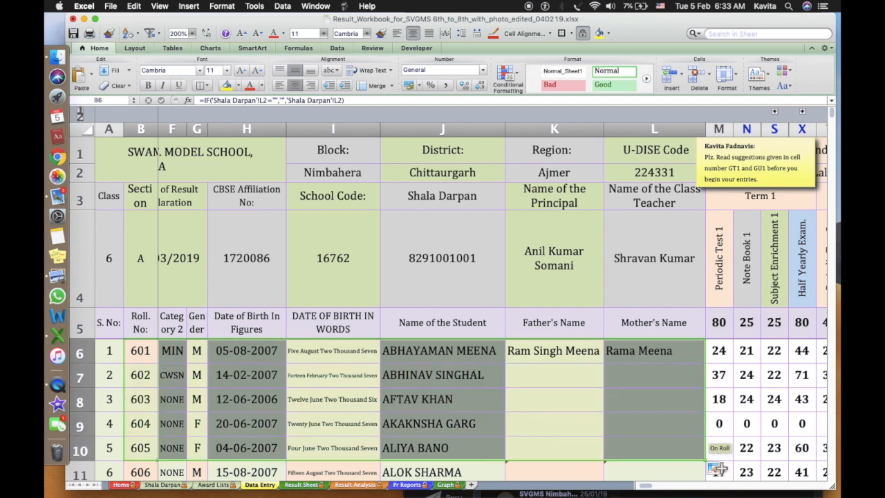